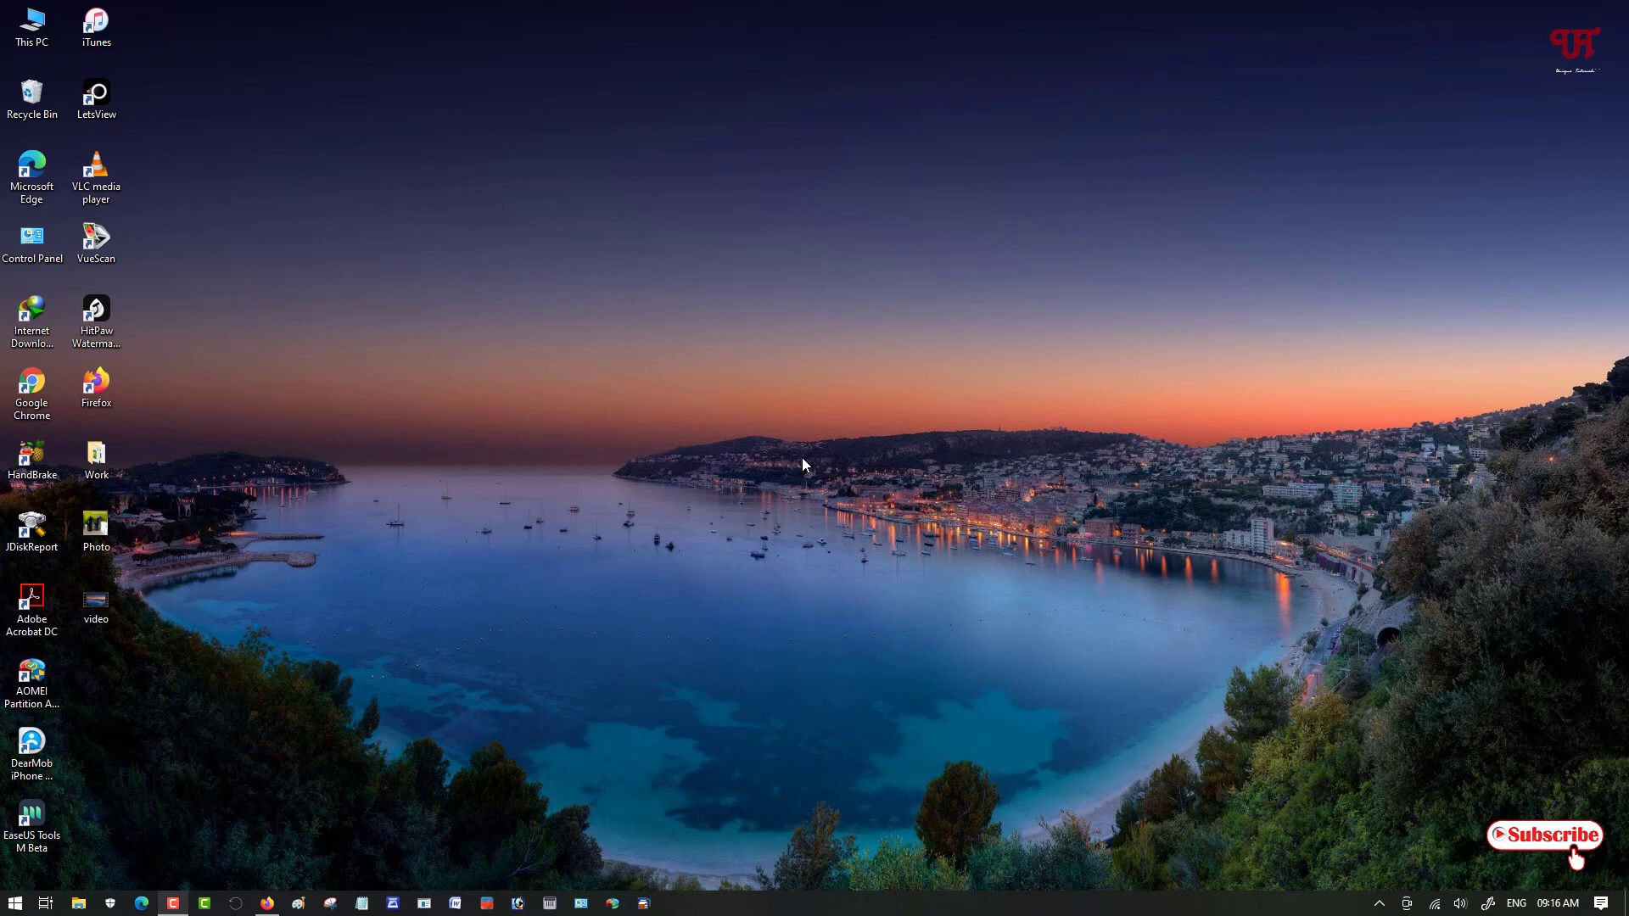
- Bring the Firefox window with the HitPaw Watermark Remover page to the front
click(267, 903)
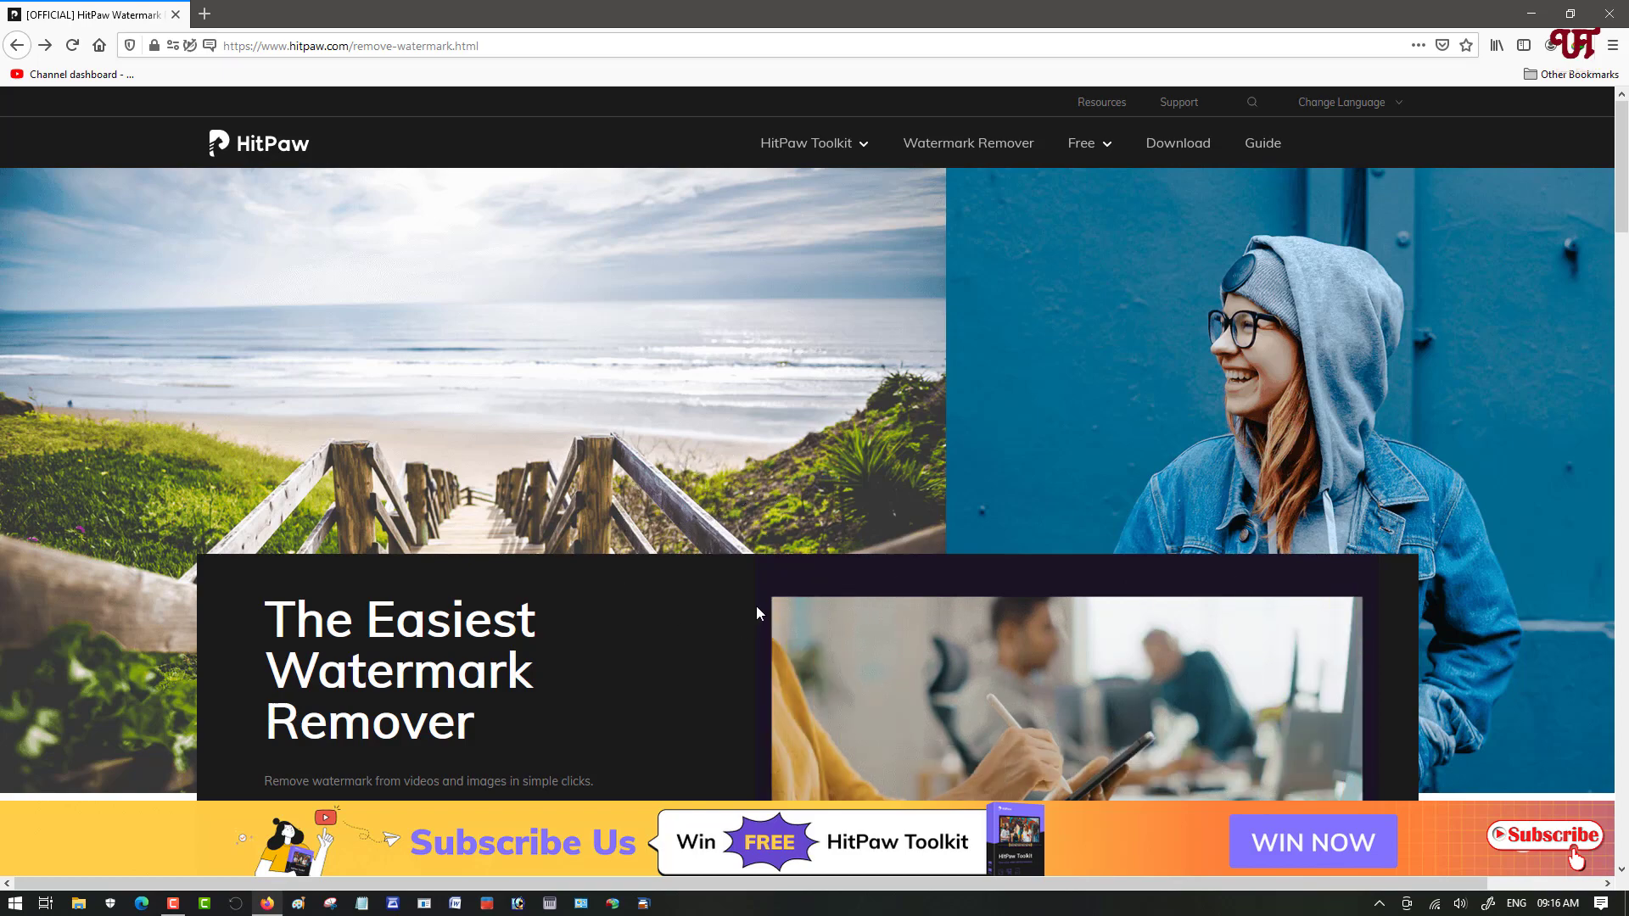
- Open the Buy Now pricing page listing the 1 Month, 1 Quarter and 1 Year plans
scroll(758, 613, down, 2)
scroll(757, 607, down, 2)
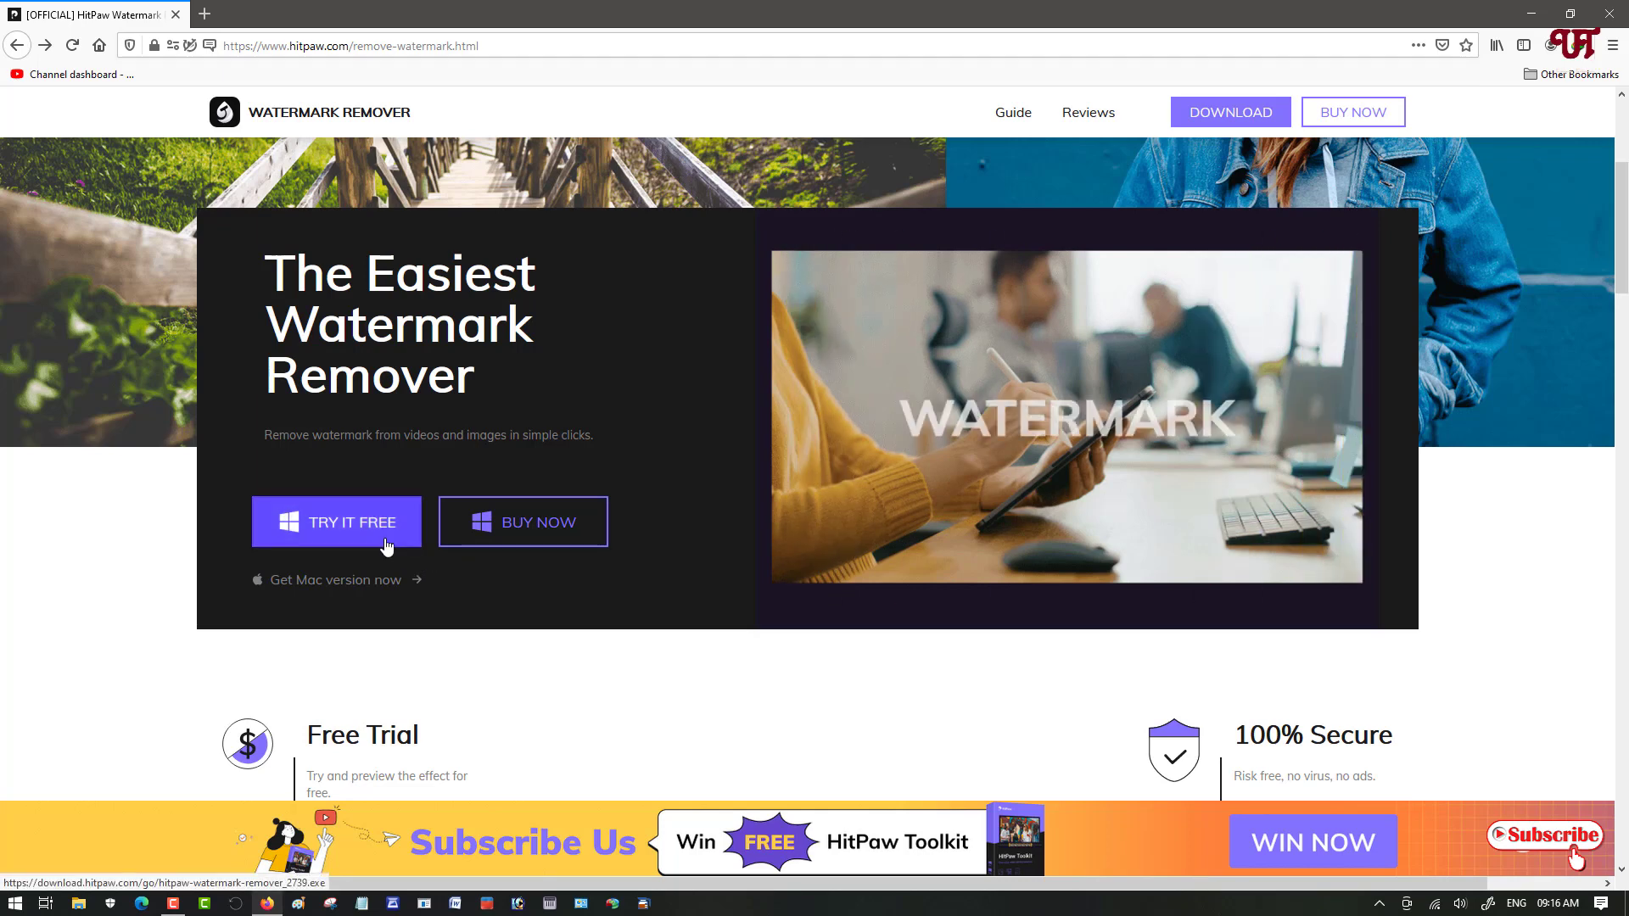
click(532, 548)
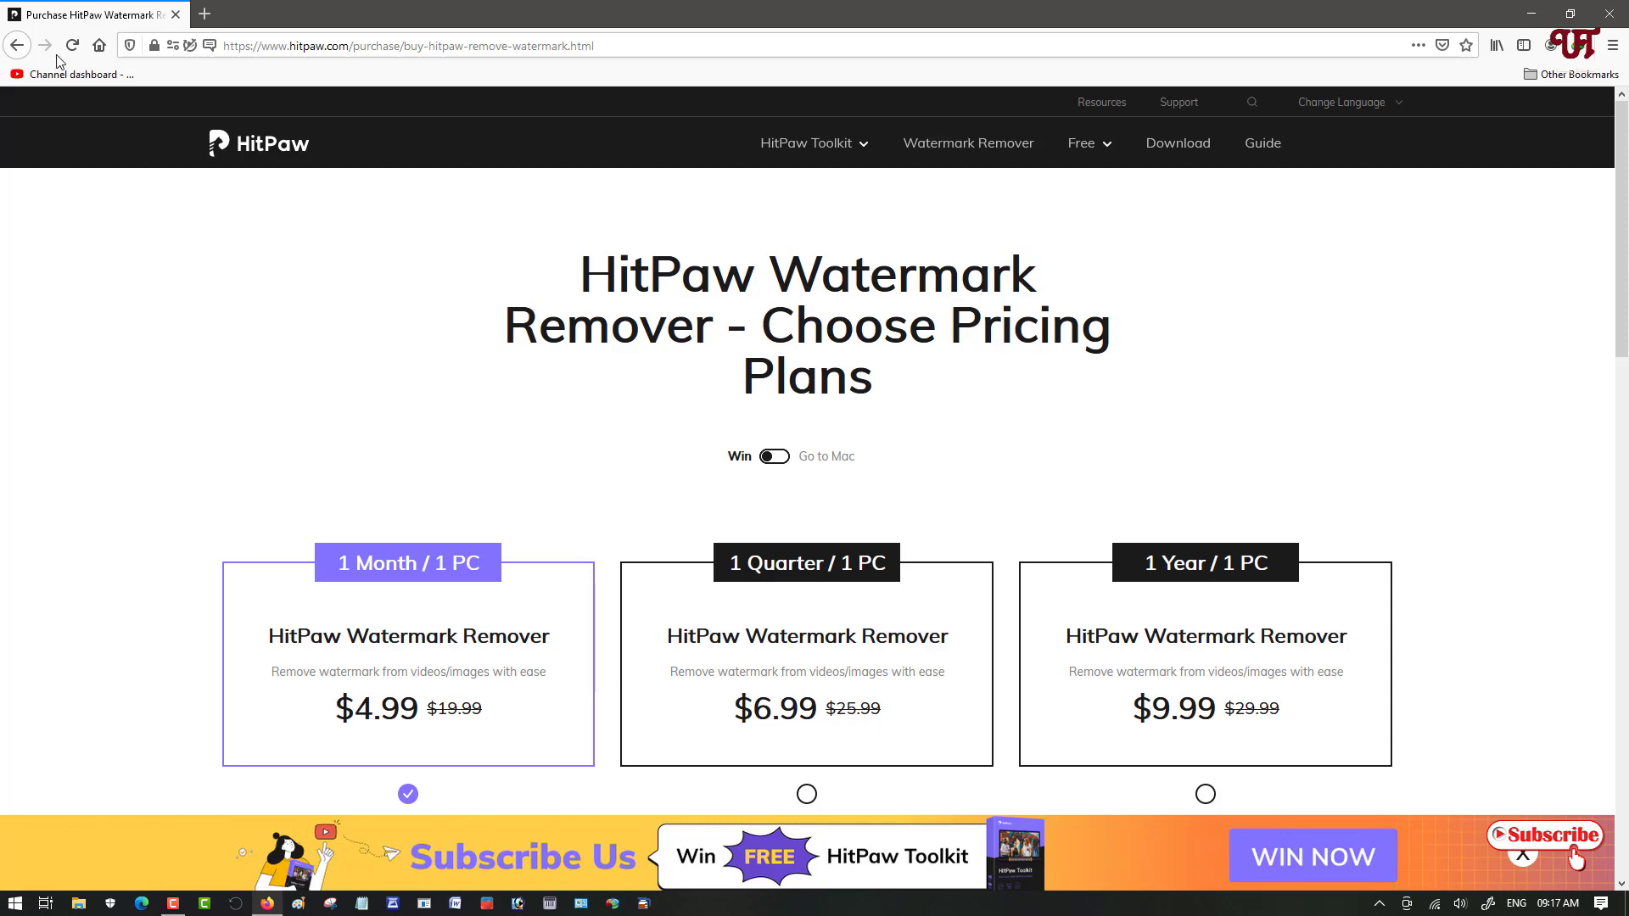
- Return to the watermark remover product page and close Firefox
click(17, 45)
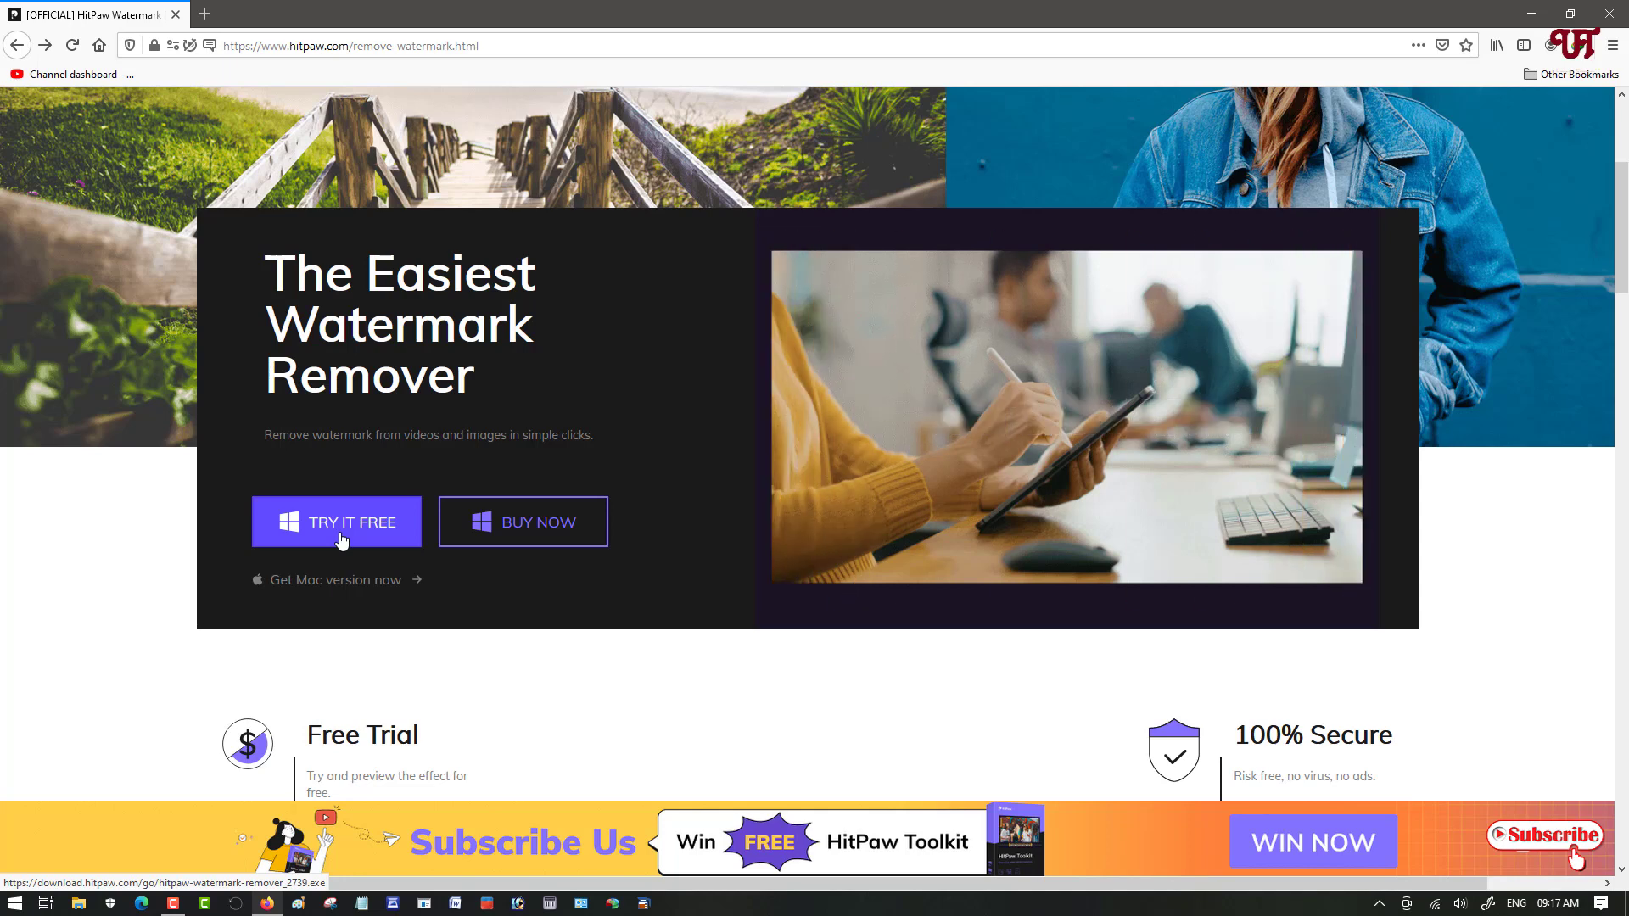
click(1606, 13)
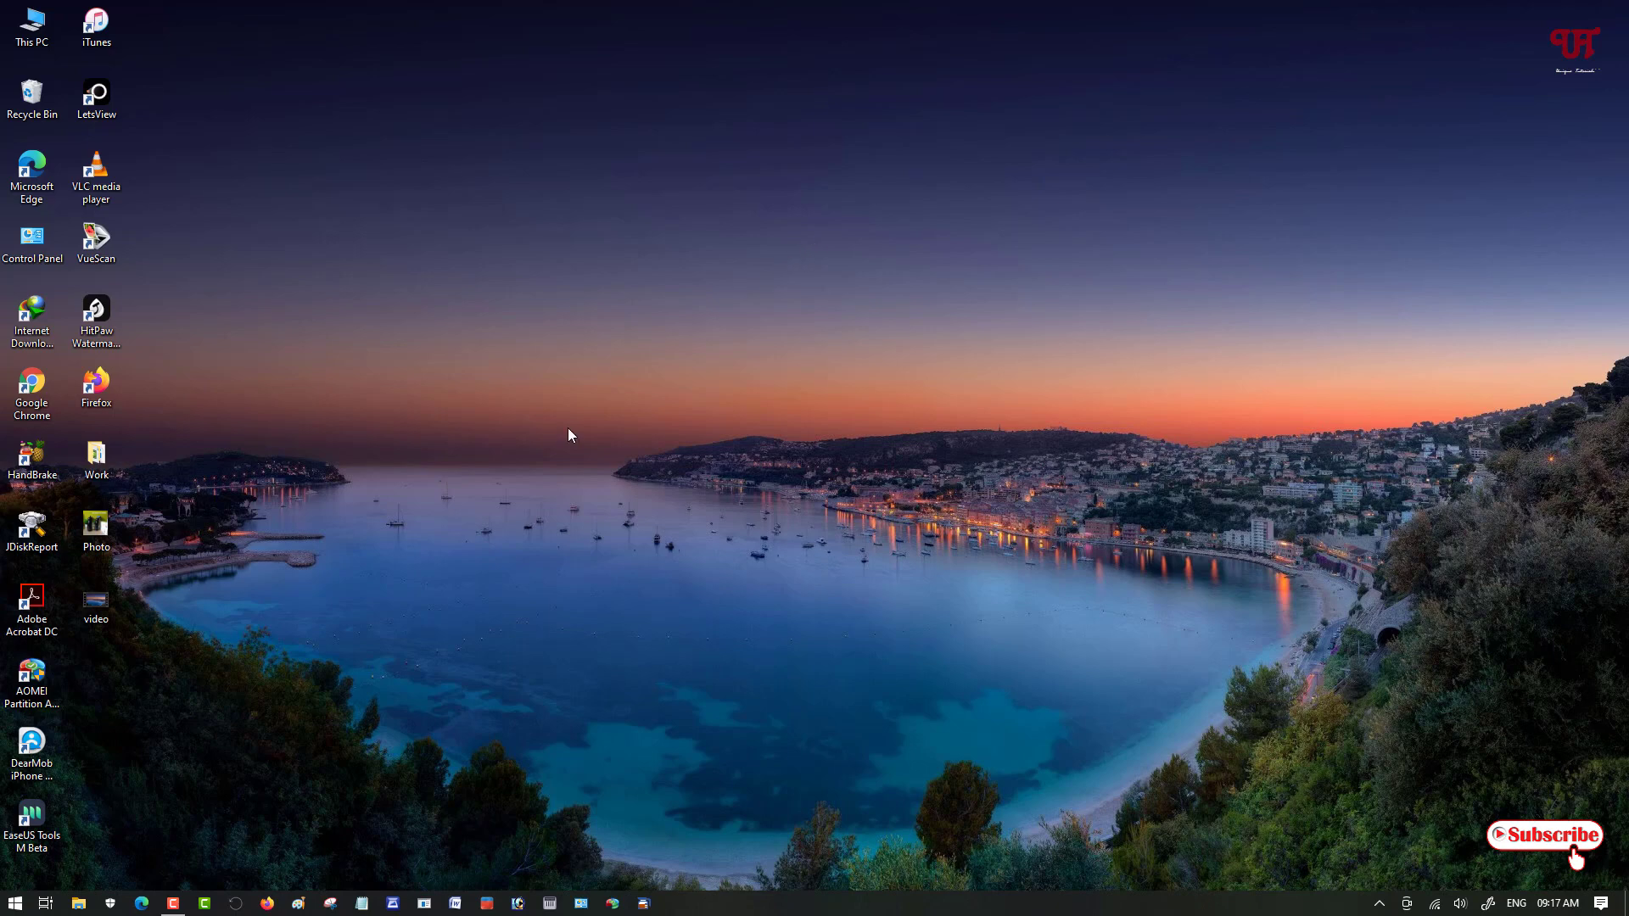
- Launch HitPaw Watermark Remover from the desktop in Remove Image Watermark mode
double_click(105, 320)
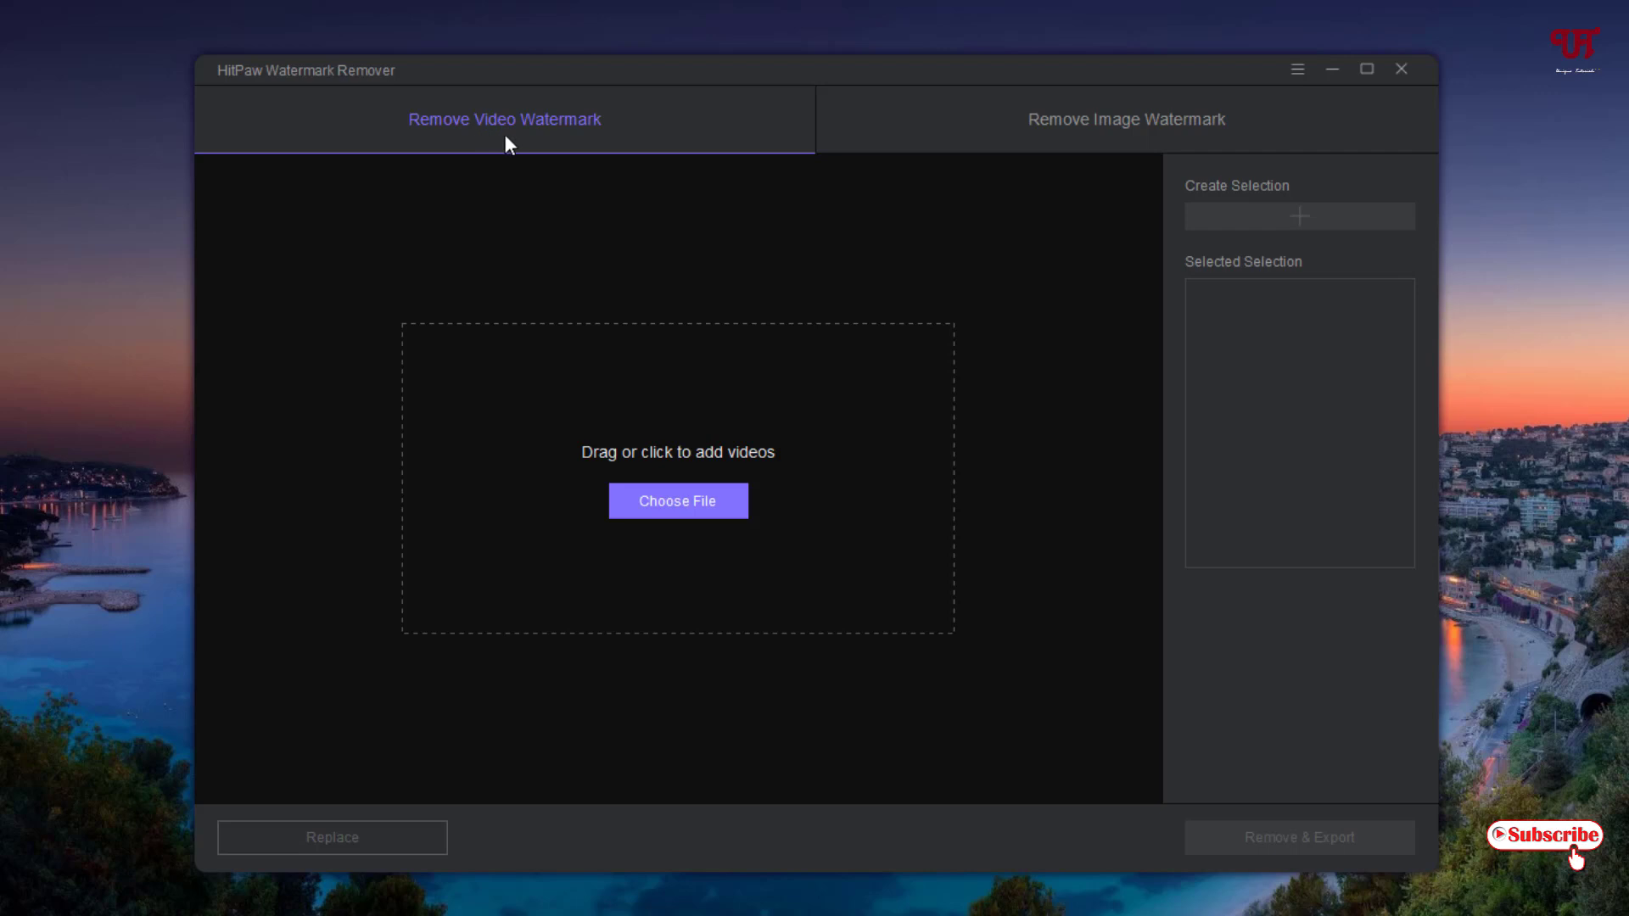
click(1151, 127)
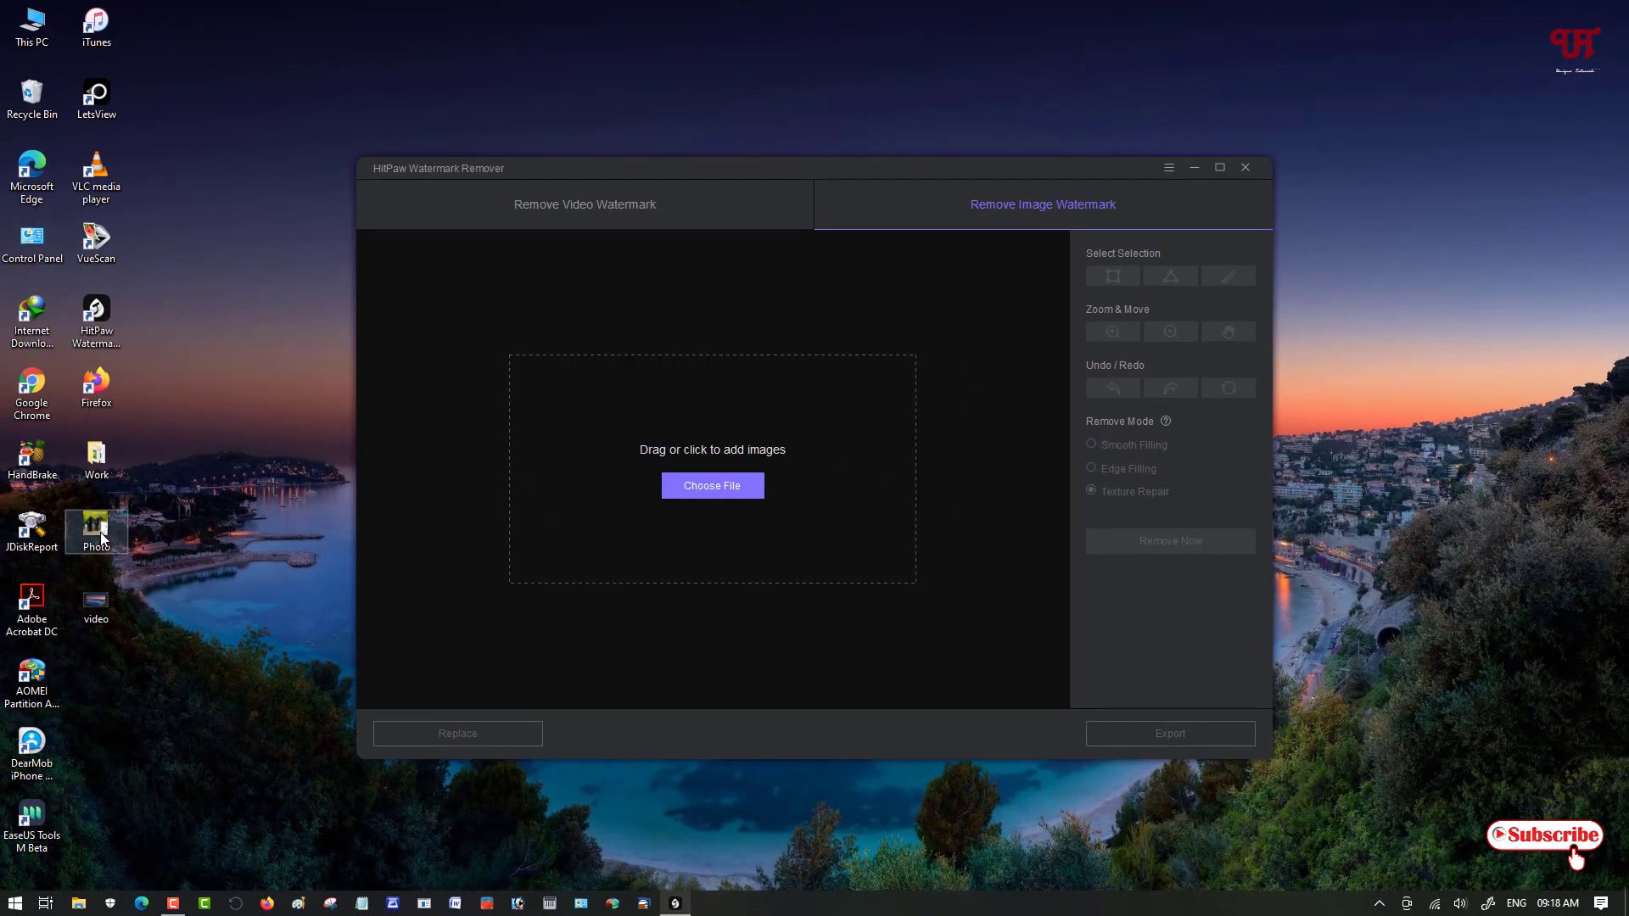
- Load the Photo file of the two bottles and maximize the editor window
drag(96, 526, 656, 505)
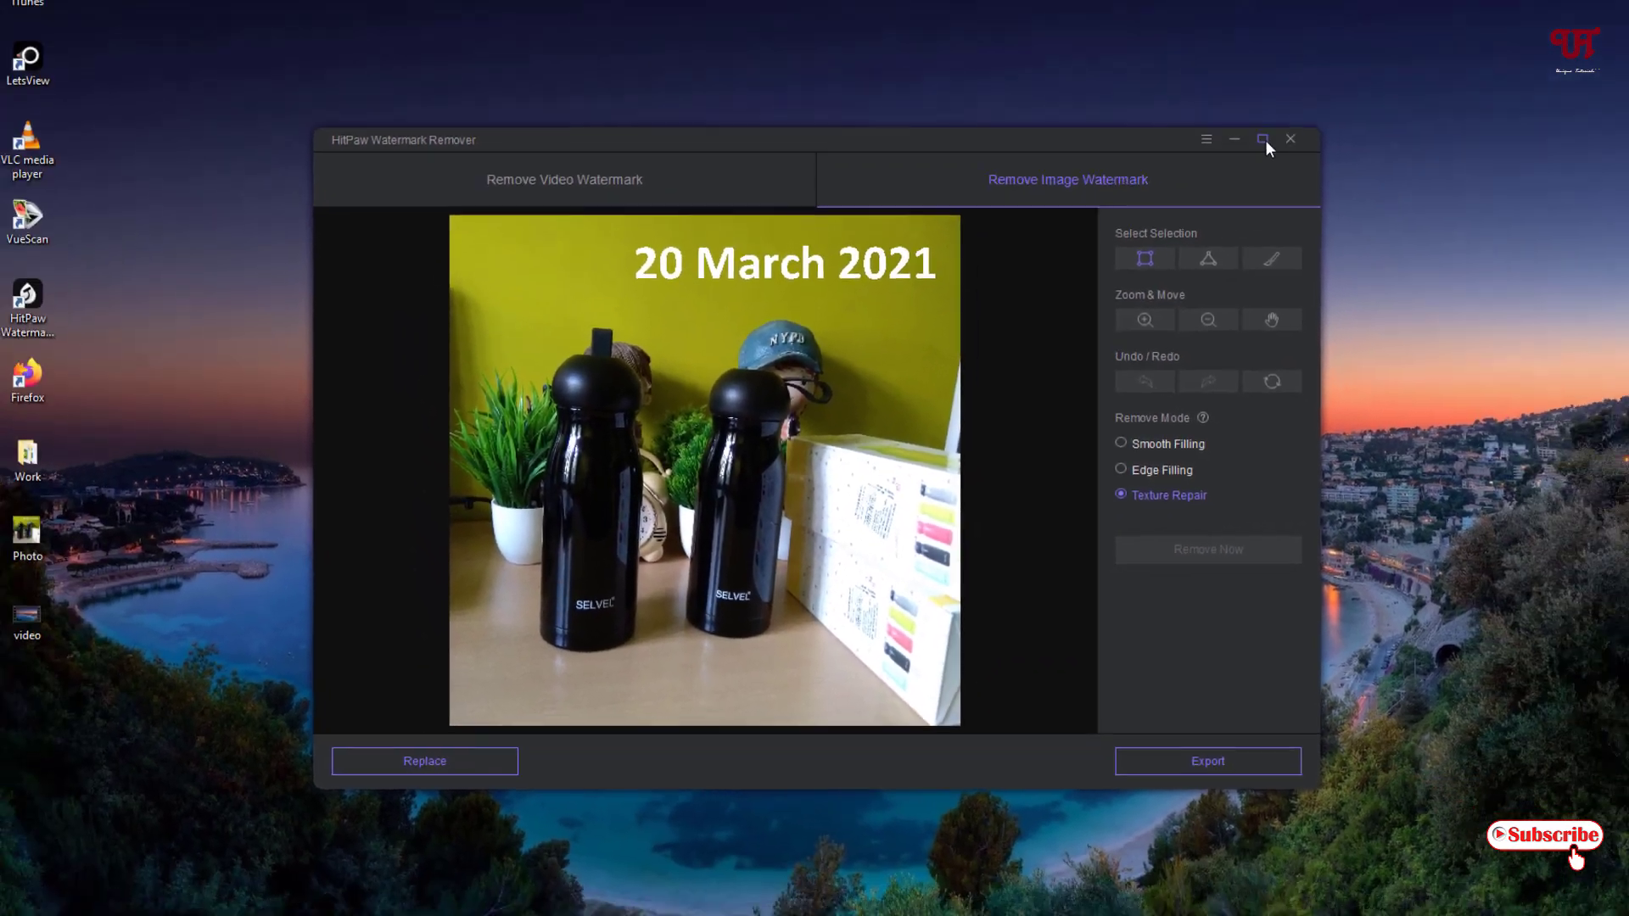
click(1373, 64)
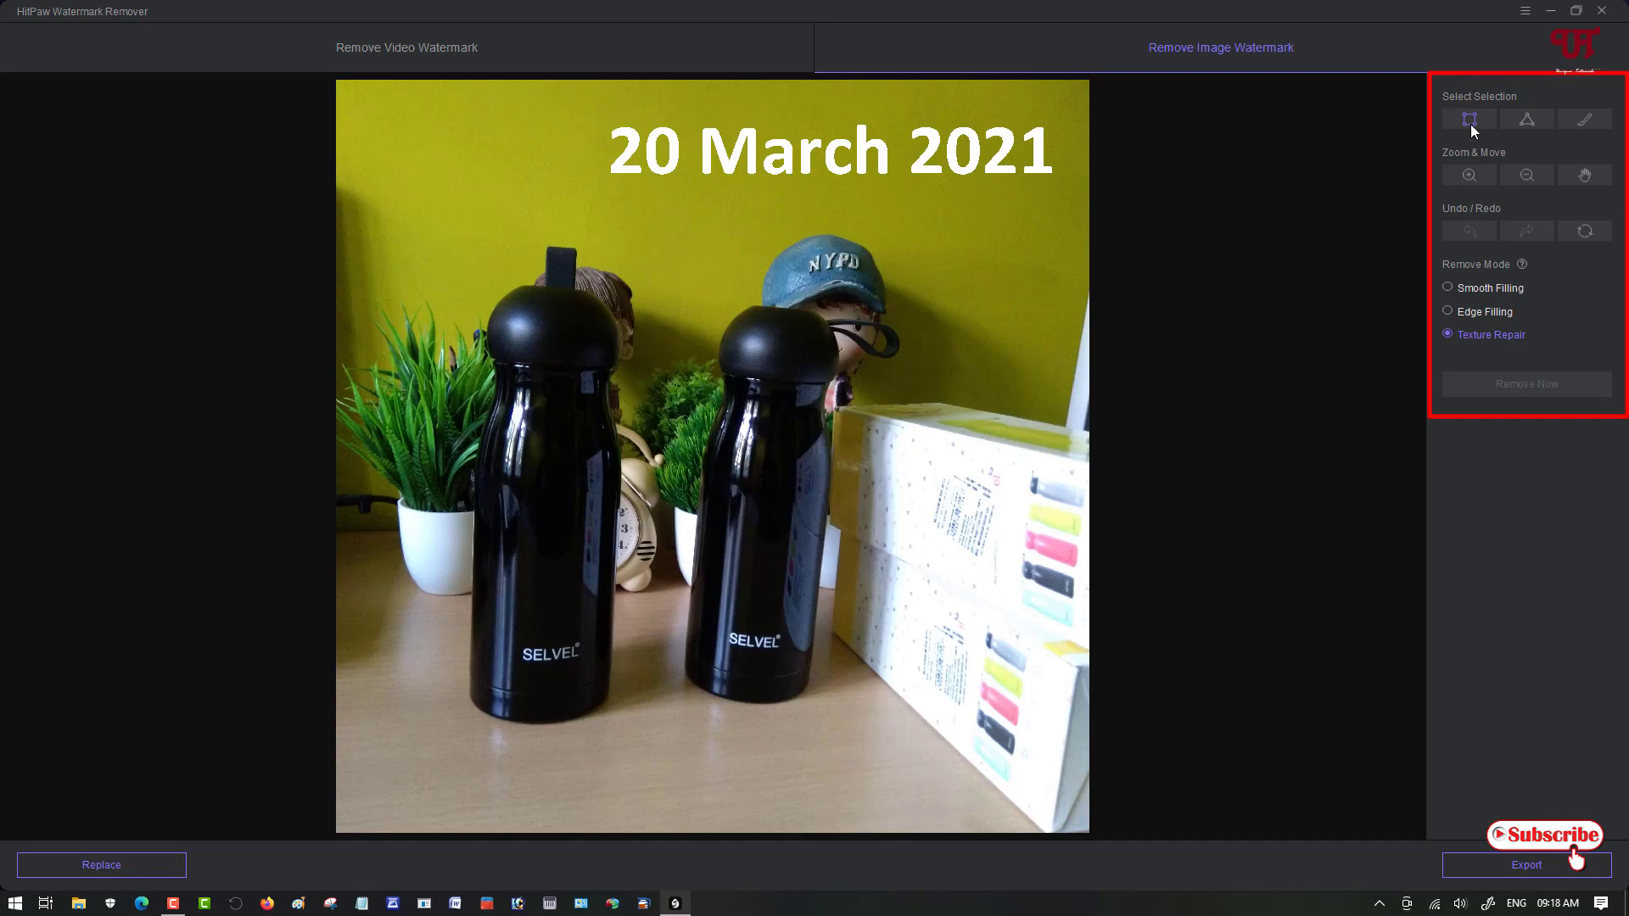
drag(592, 116, 1062, 194)
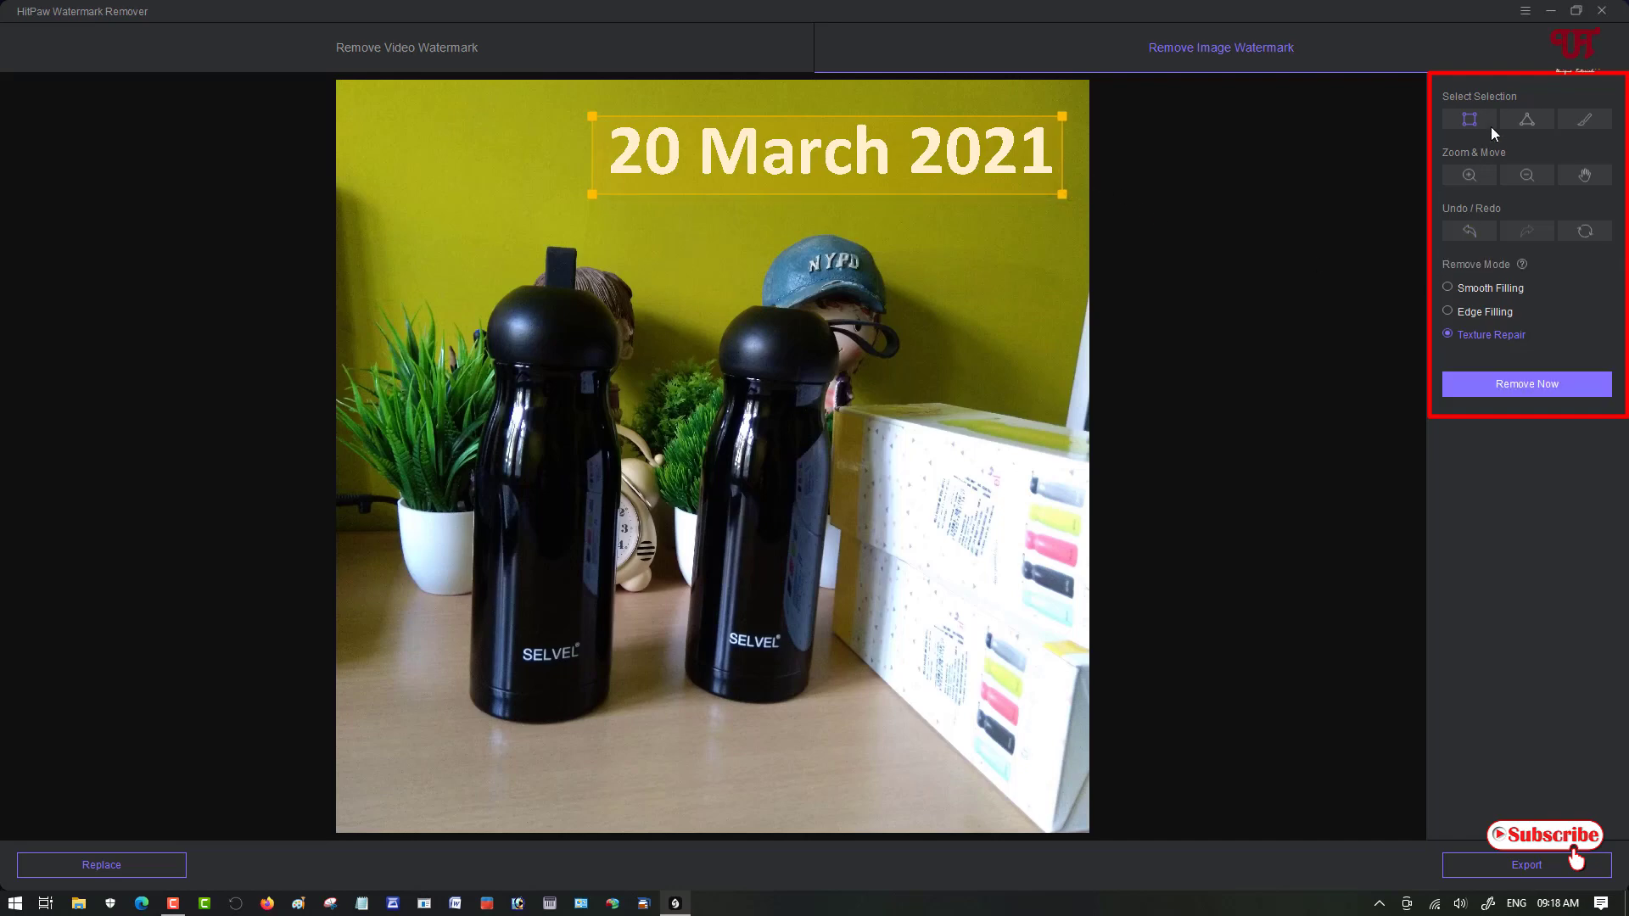
click(1469, 231)
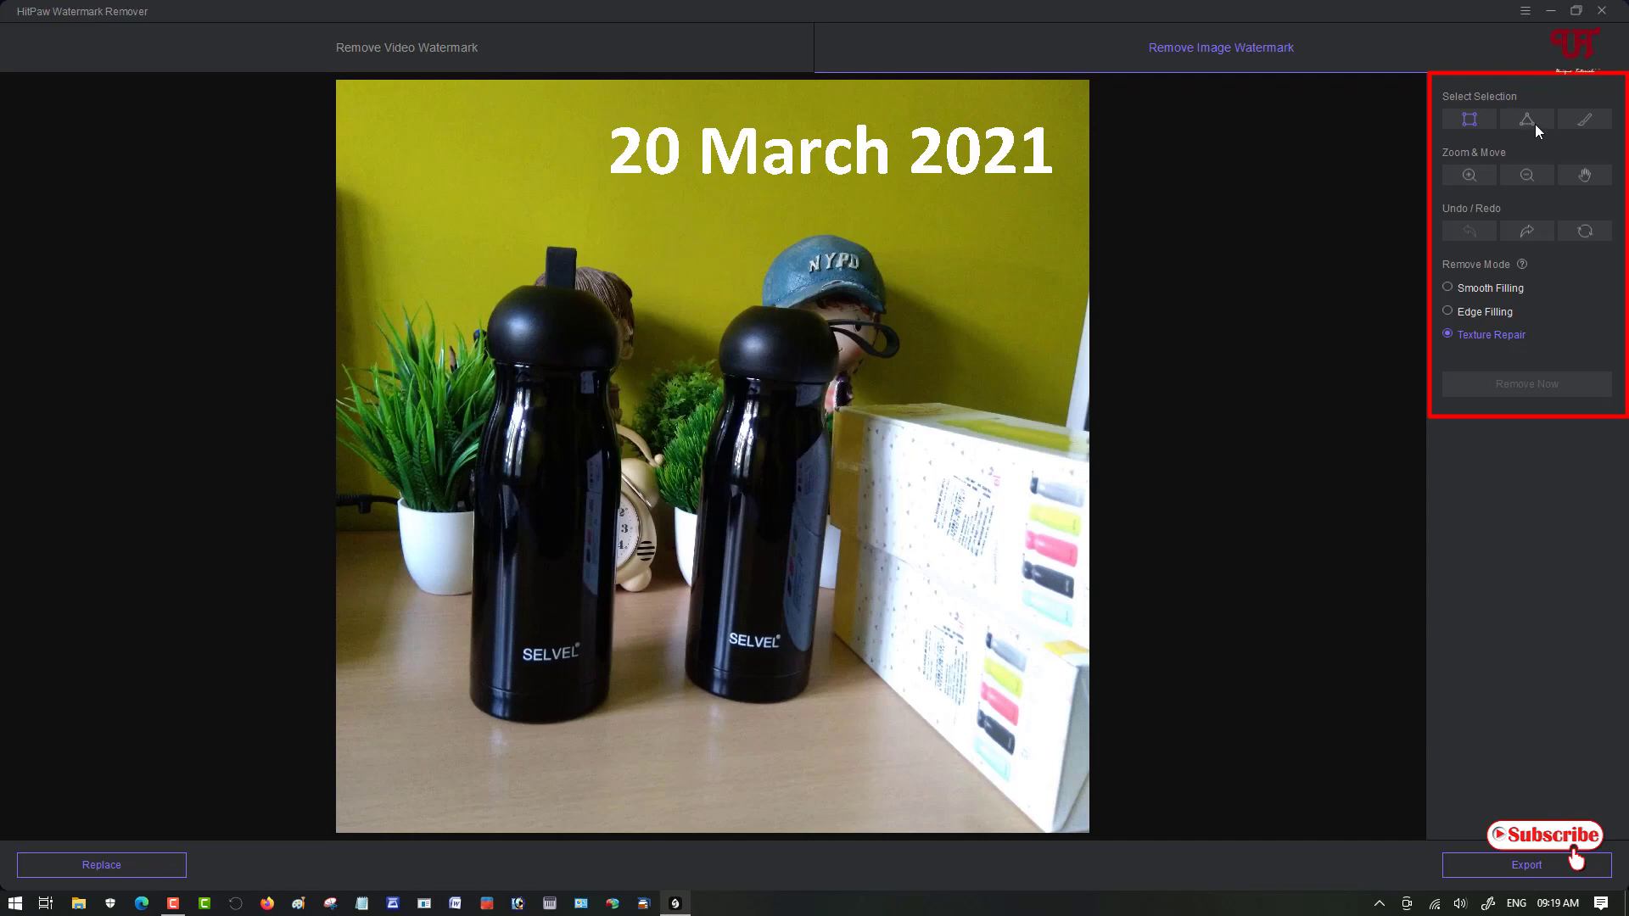
click(588, 105)
click(620, 103)
click(575, 159)
click(650, 154)
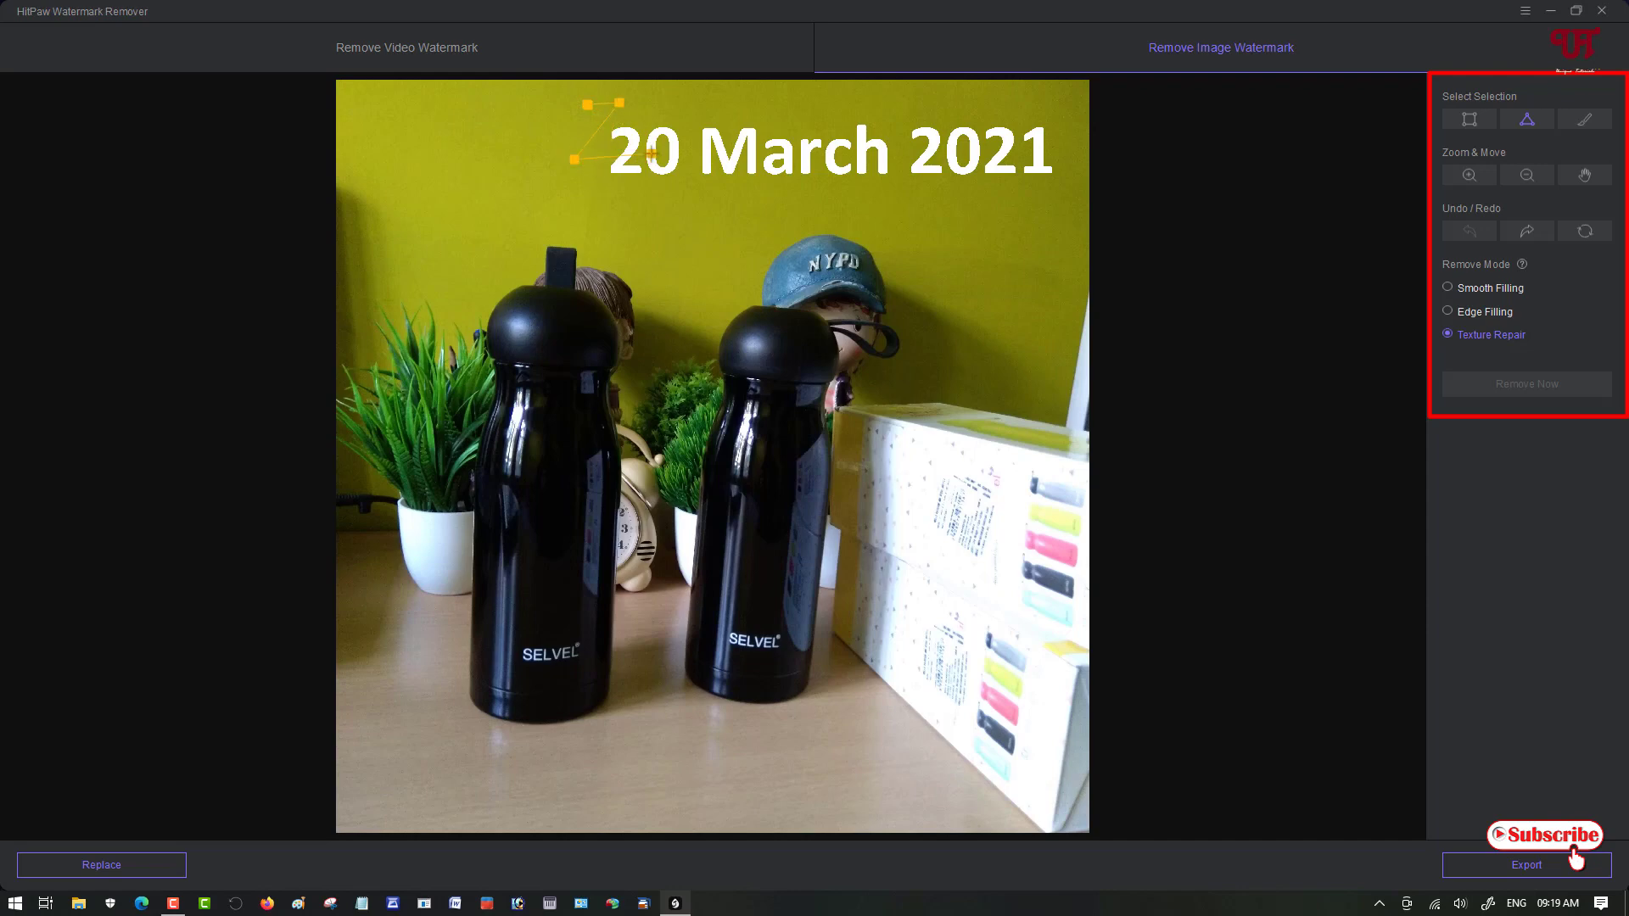
click(618, 103)
click(900, 246)
click(1480, 125)
mouse_move(609, 129)
mouse_down()
mouse_move(993, 124)
mouse_move(1029, 129)
mouse_move(1040, 157)
mouse_move(627, 171)
mouse_move(614, 135)
mouse_move(1035, 147)
mouse_move(1006, 161)
mouse_up()
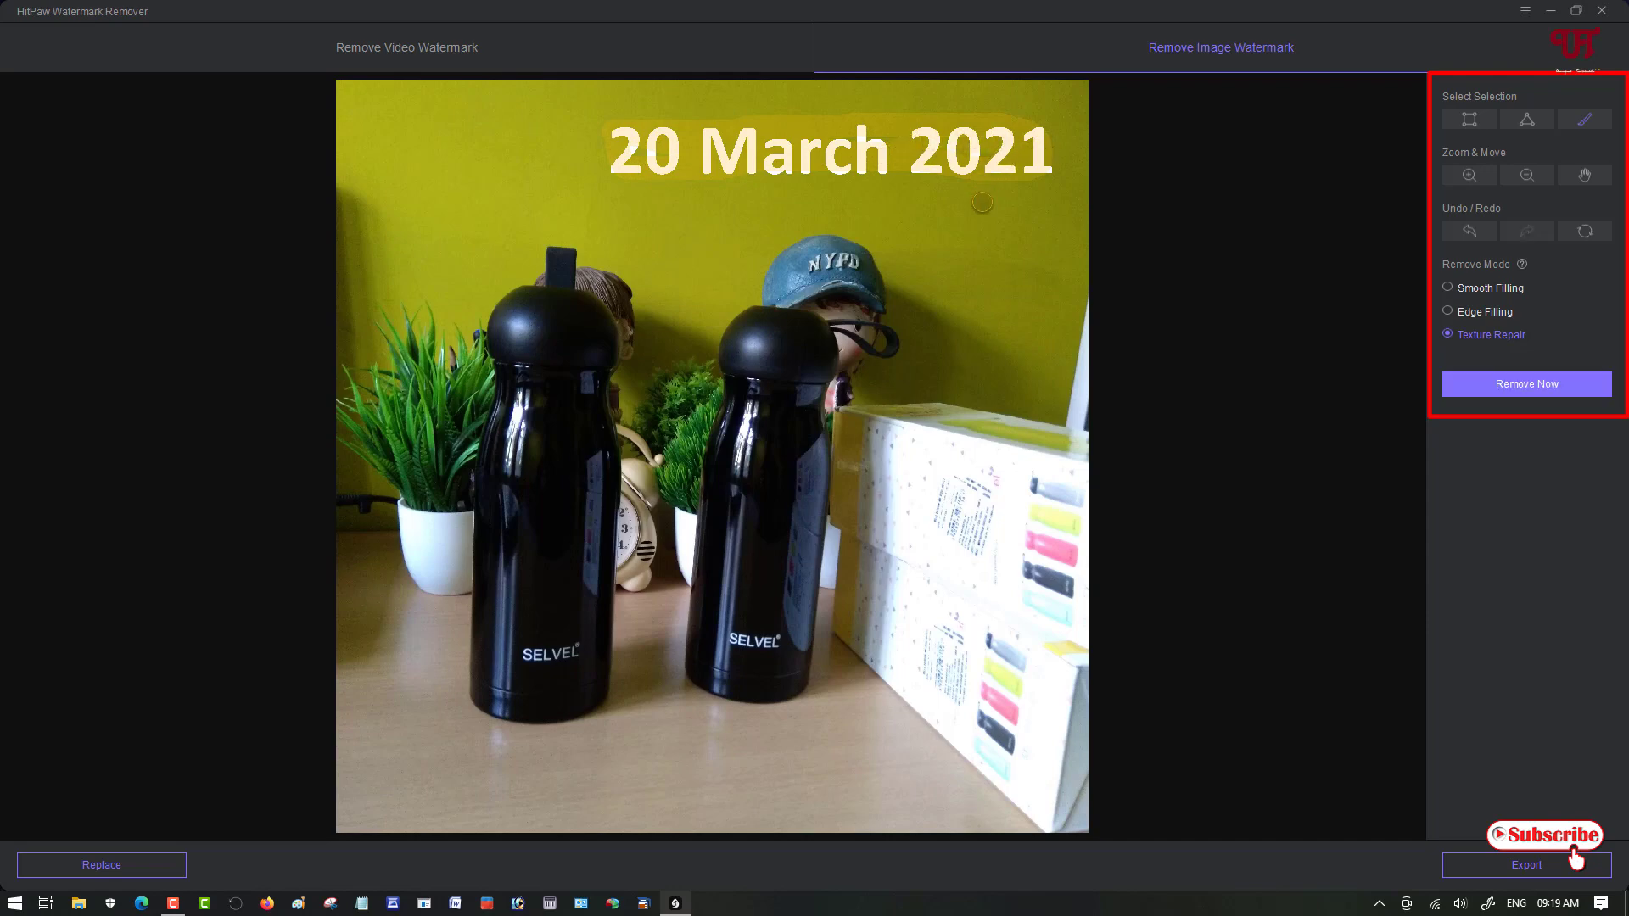
click(1466, 230)
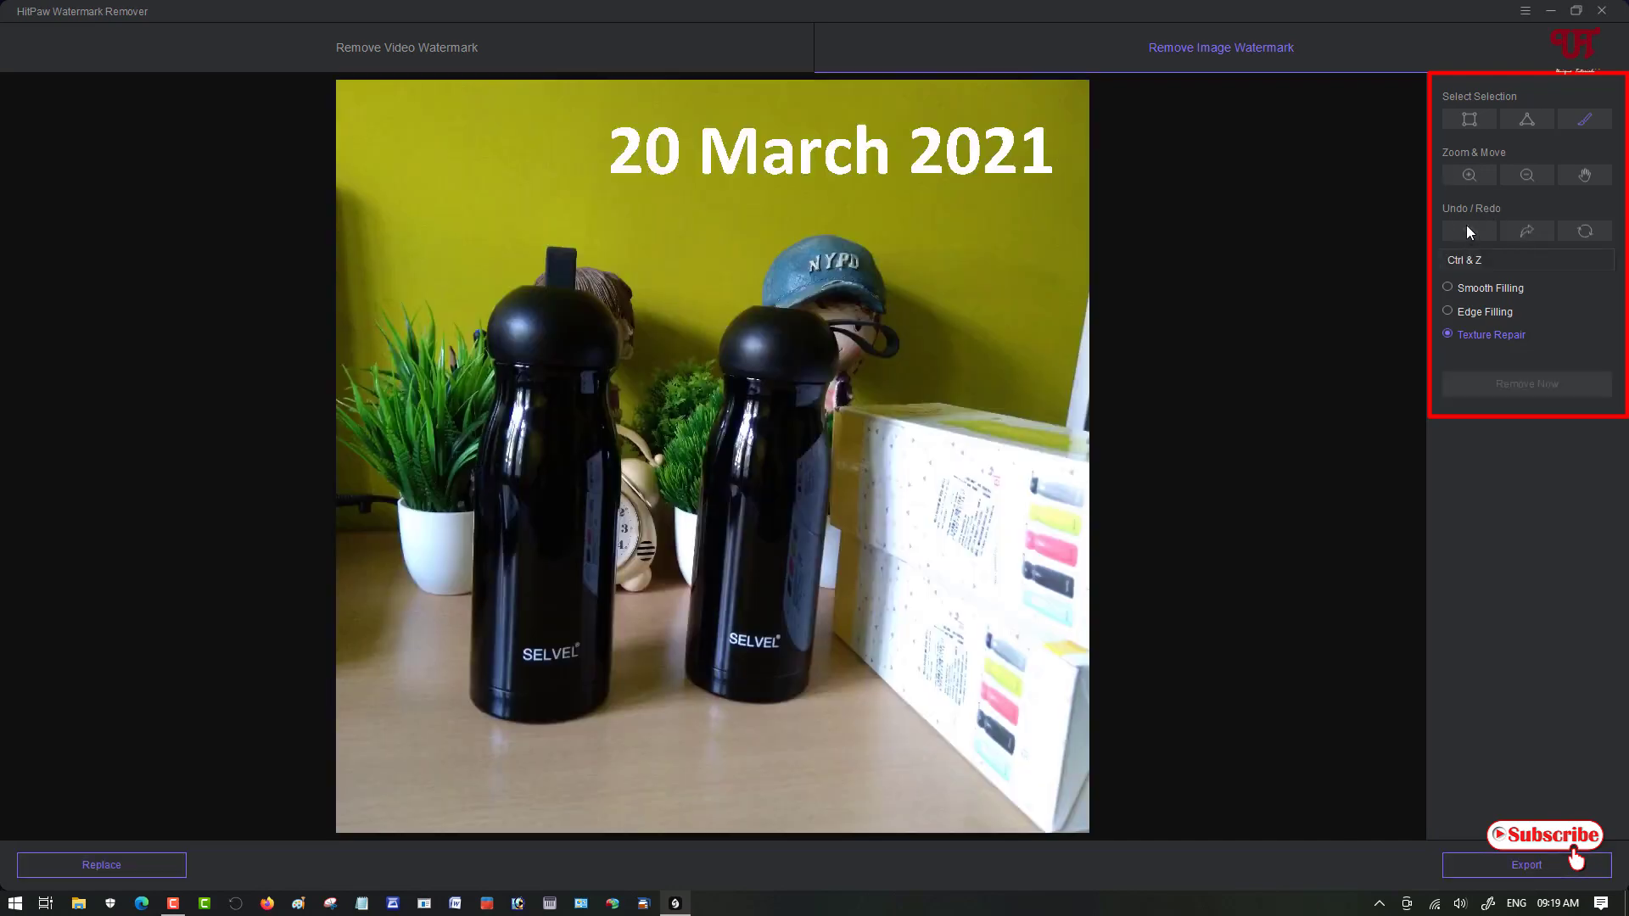
- Zoom and pan to inspect the date, then redo the painted marking over 20 March 2021
click(1468, 176)
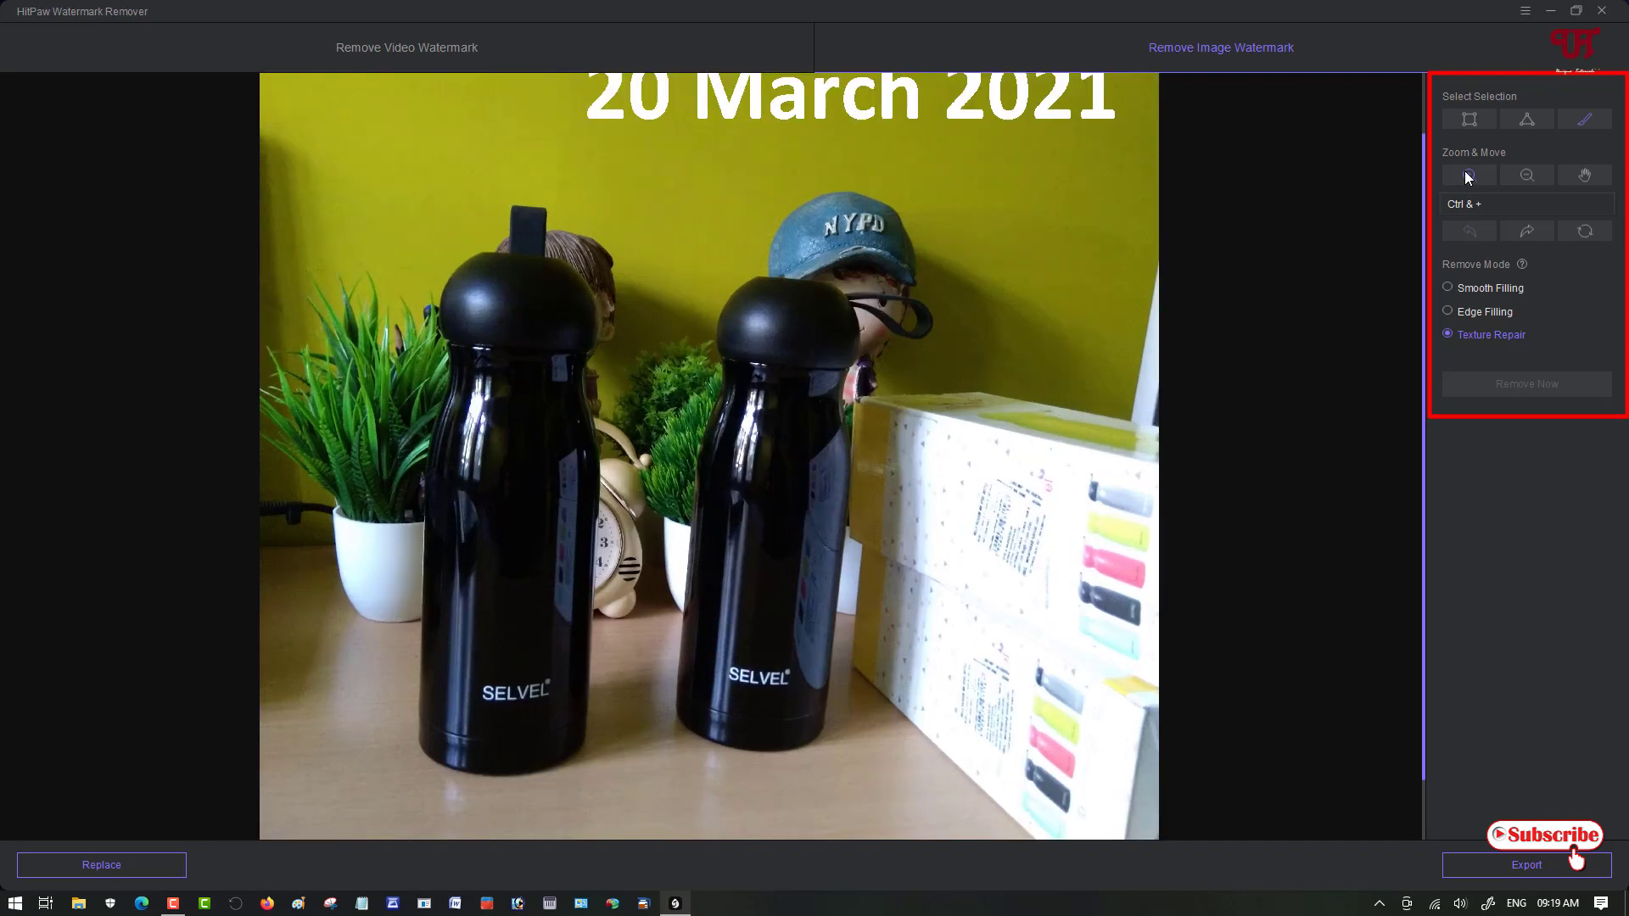
click(1468, 176)
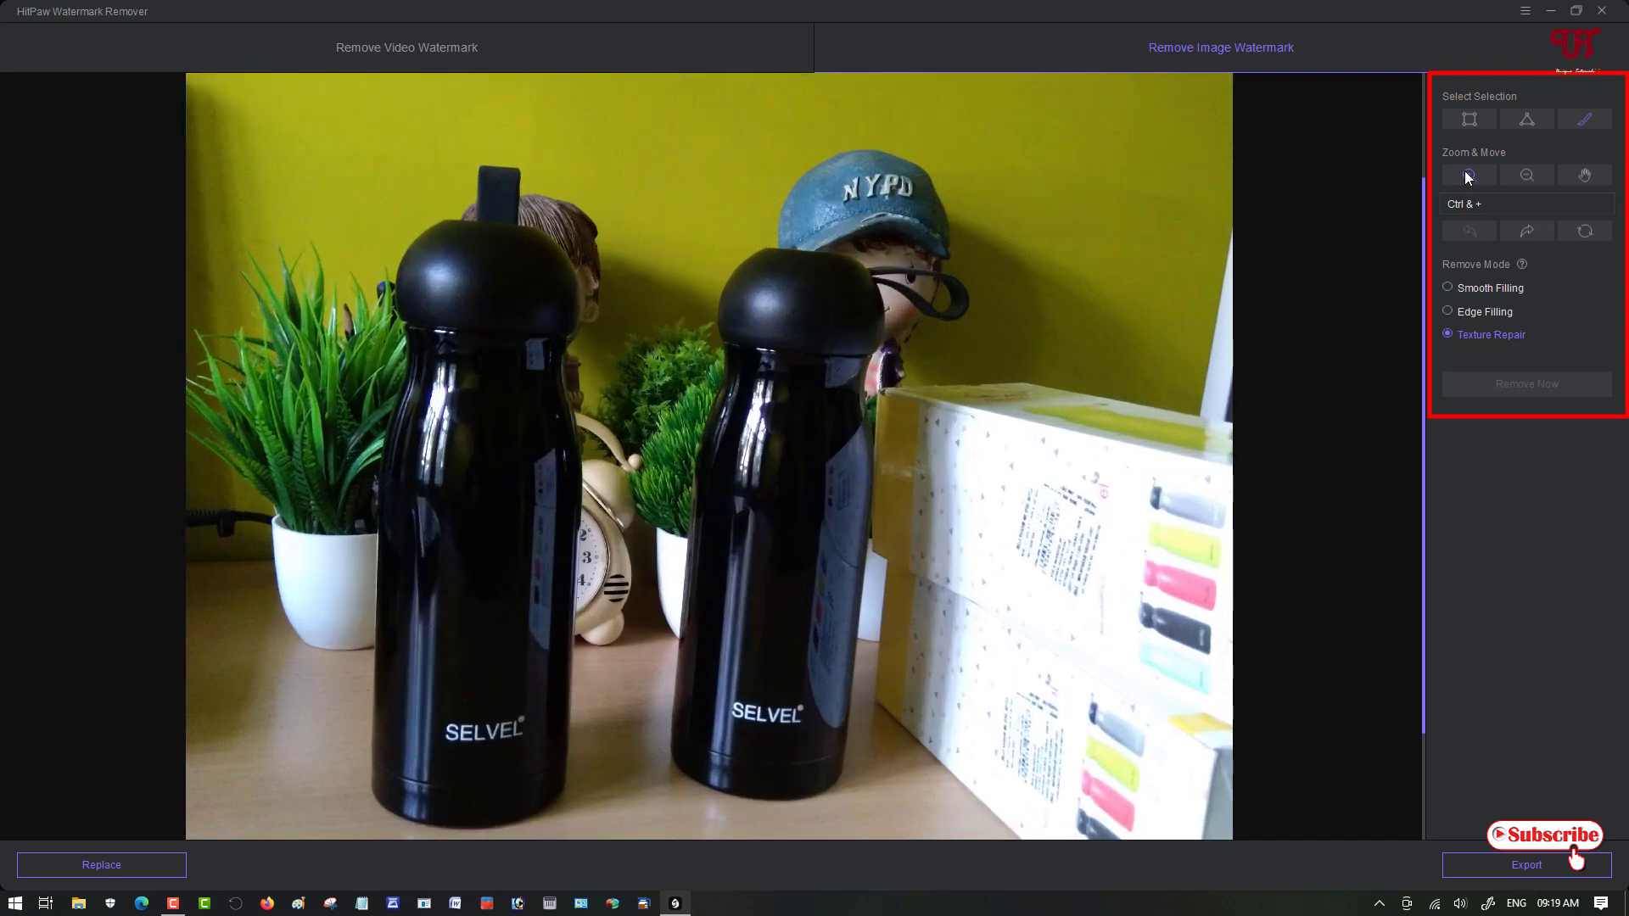
click(1535, 178)
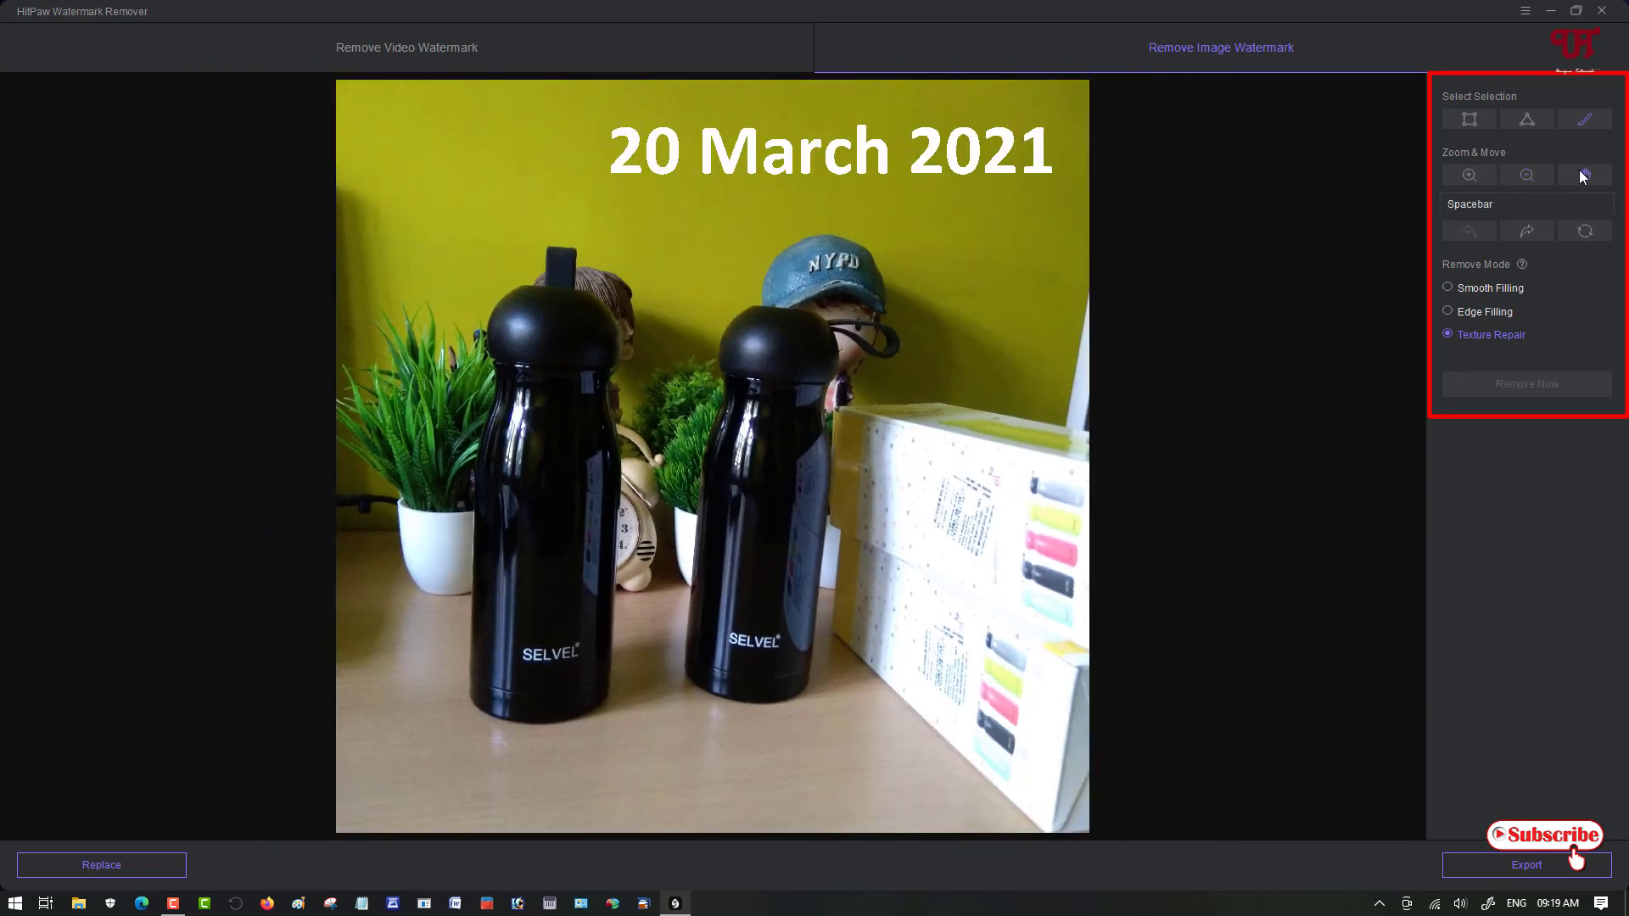
click(1478, 173)
click(1478, 173)
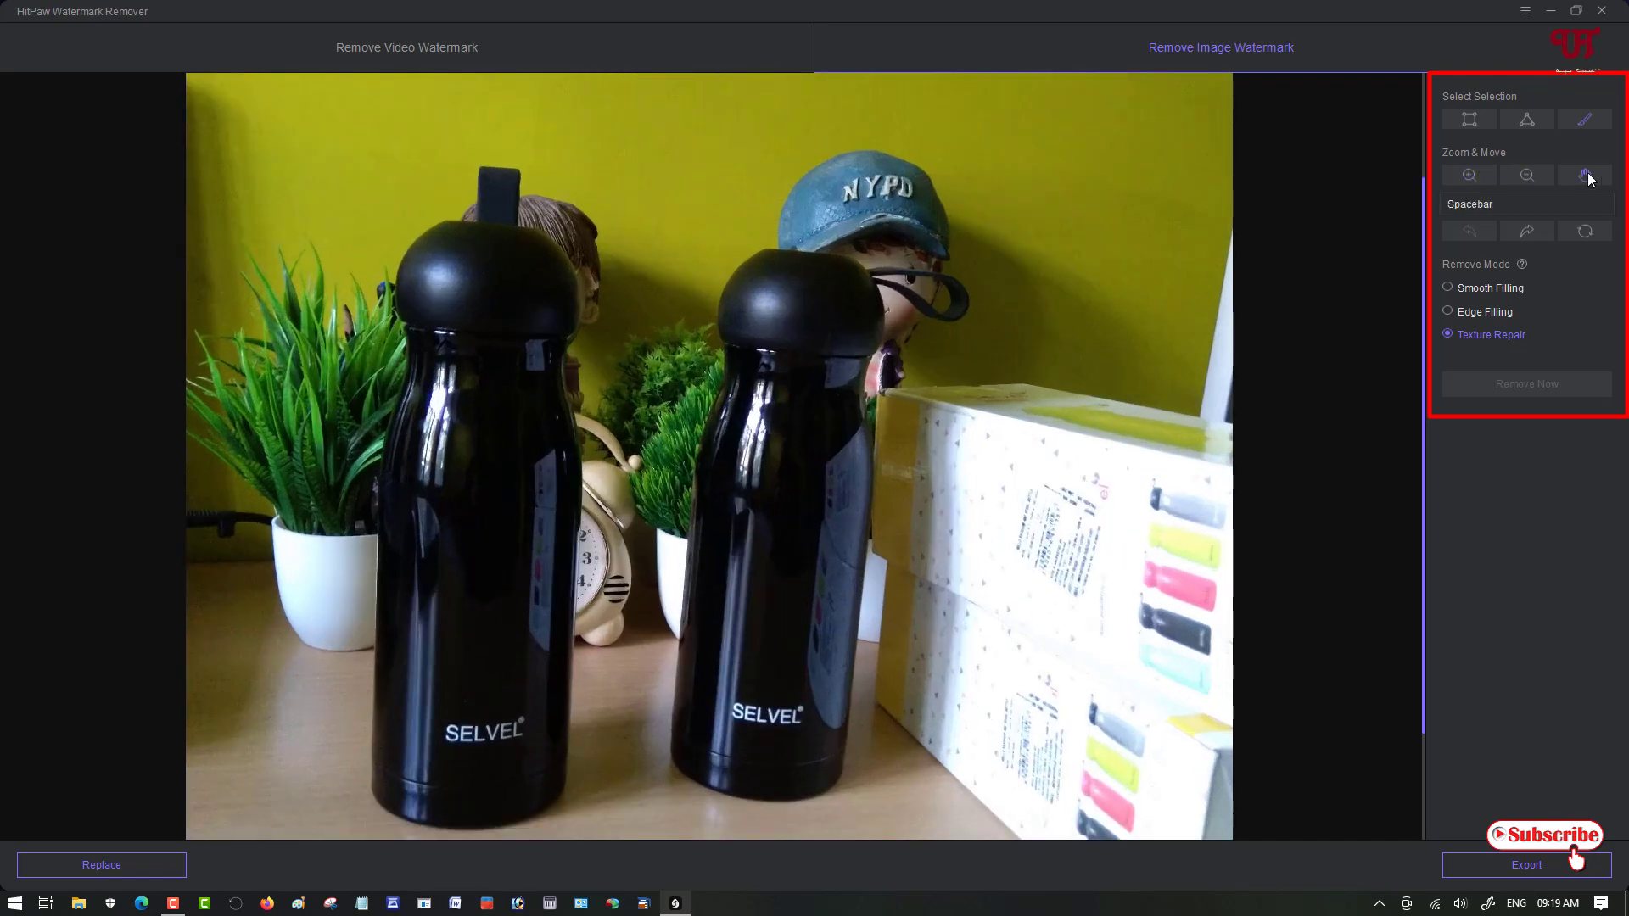
click(1592, 182)
drag(921, 222, 879, 486)
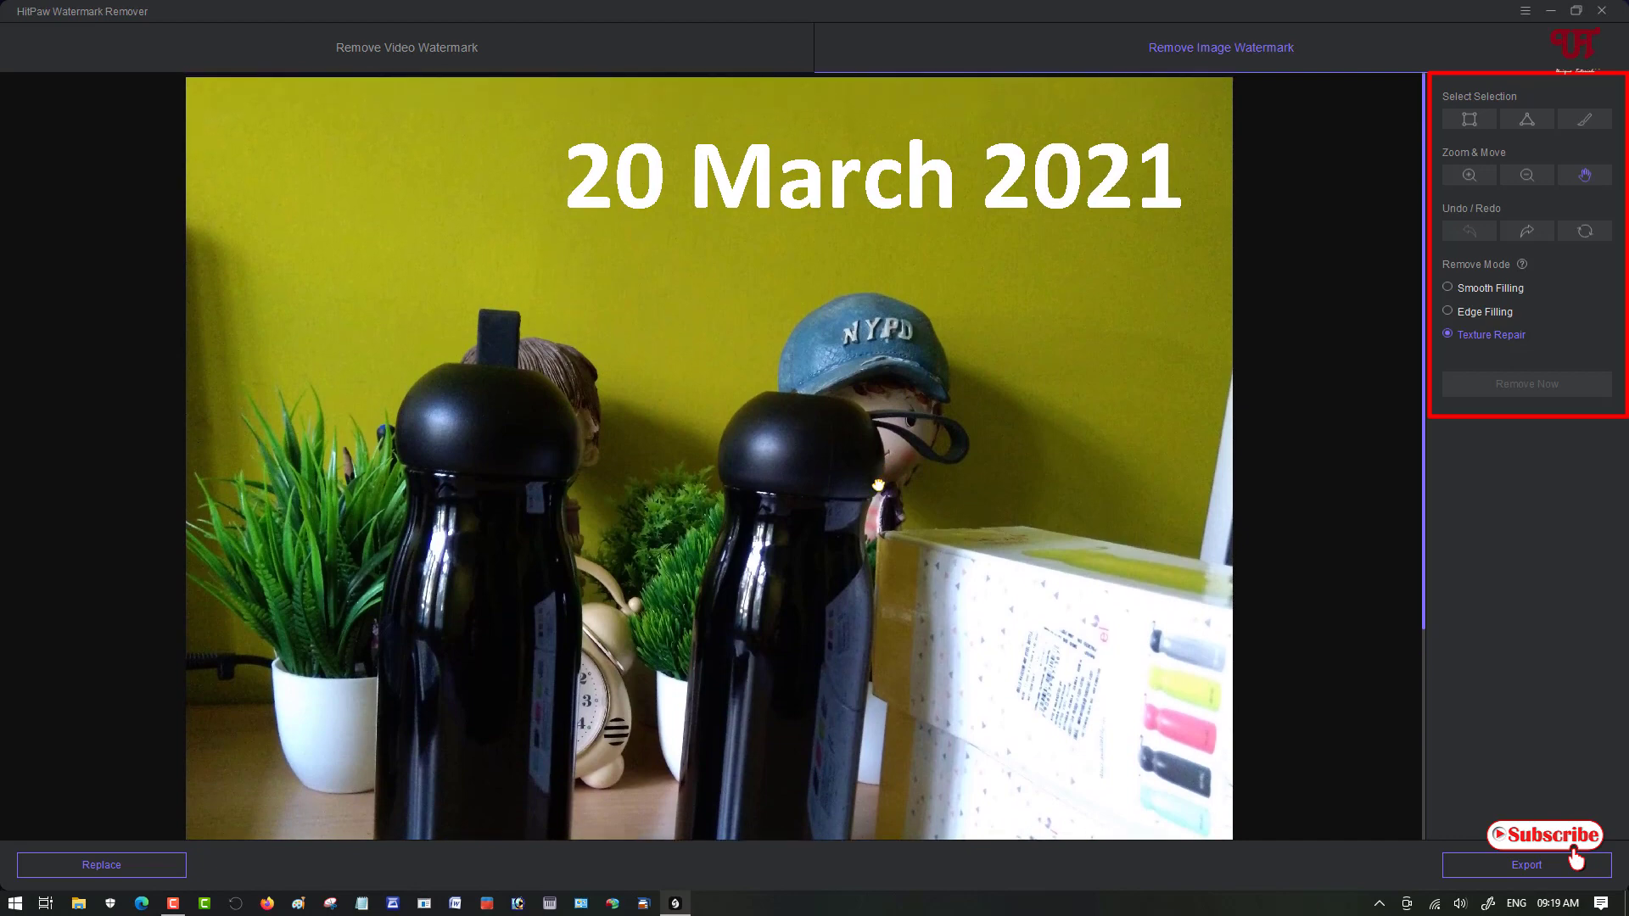
click(1533, 181)
click(1532, 180)
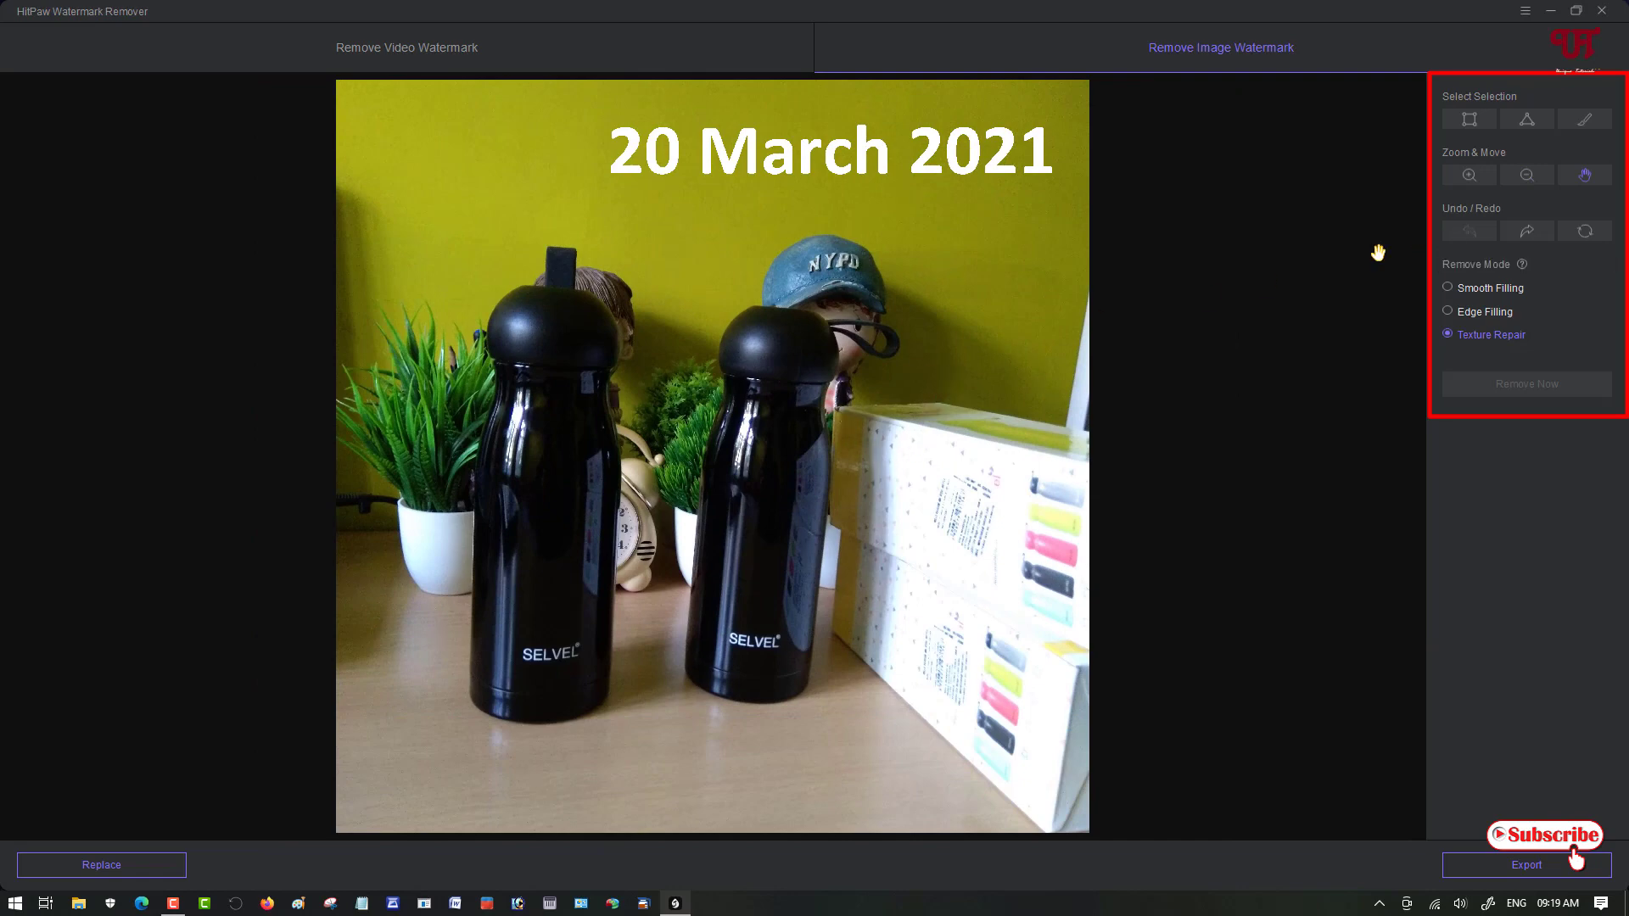
click(1540, 231)
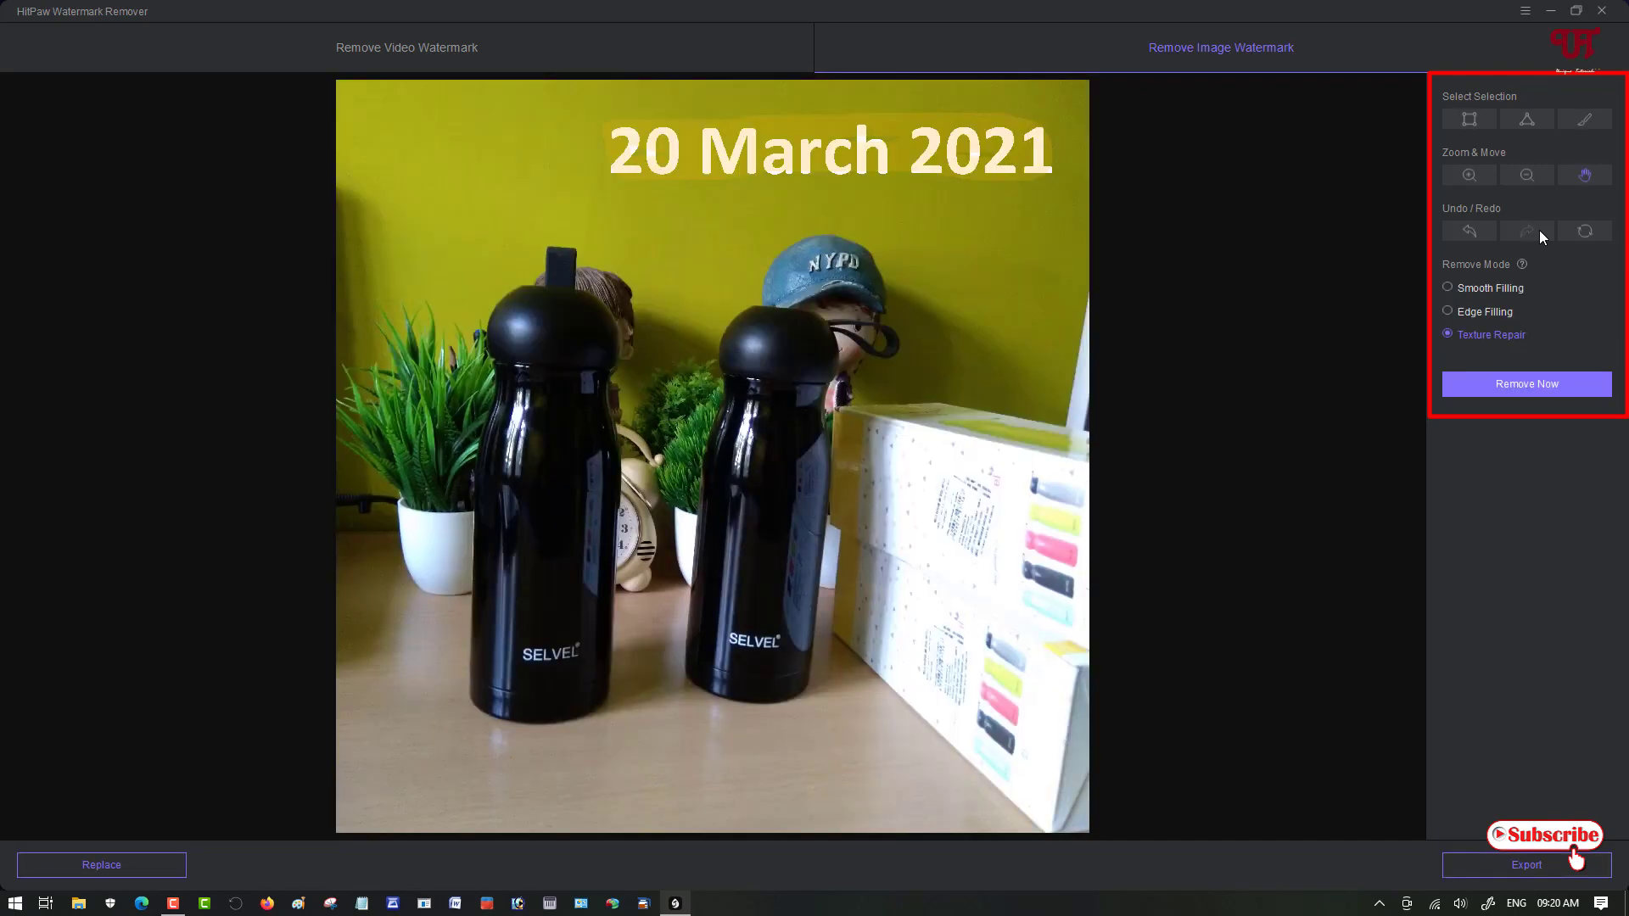
- Undo the painted date marking and switch to the rectangle selection tool
click(1474, 233)
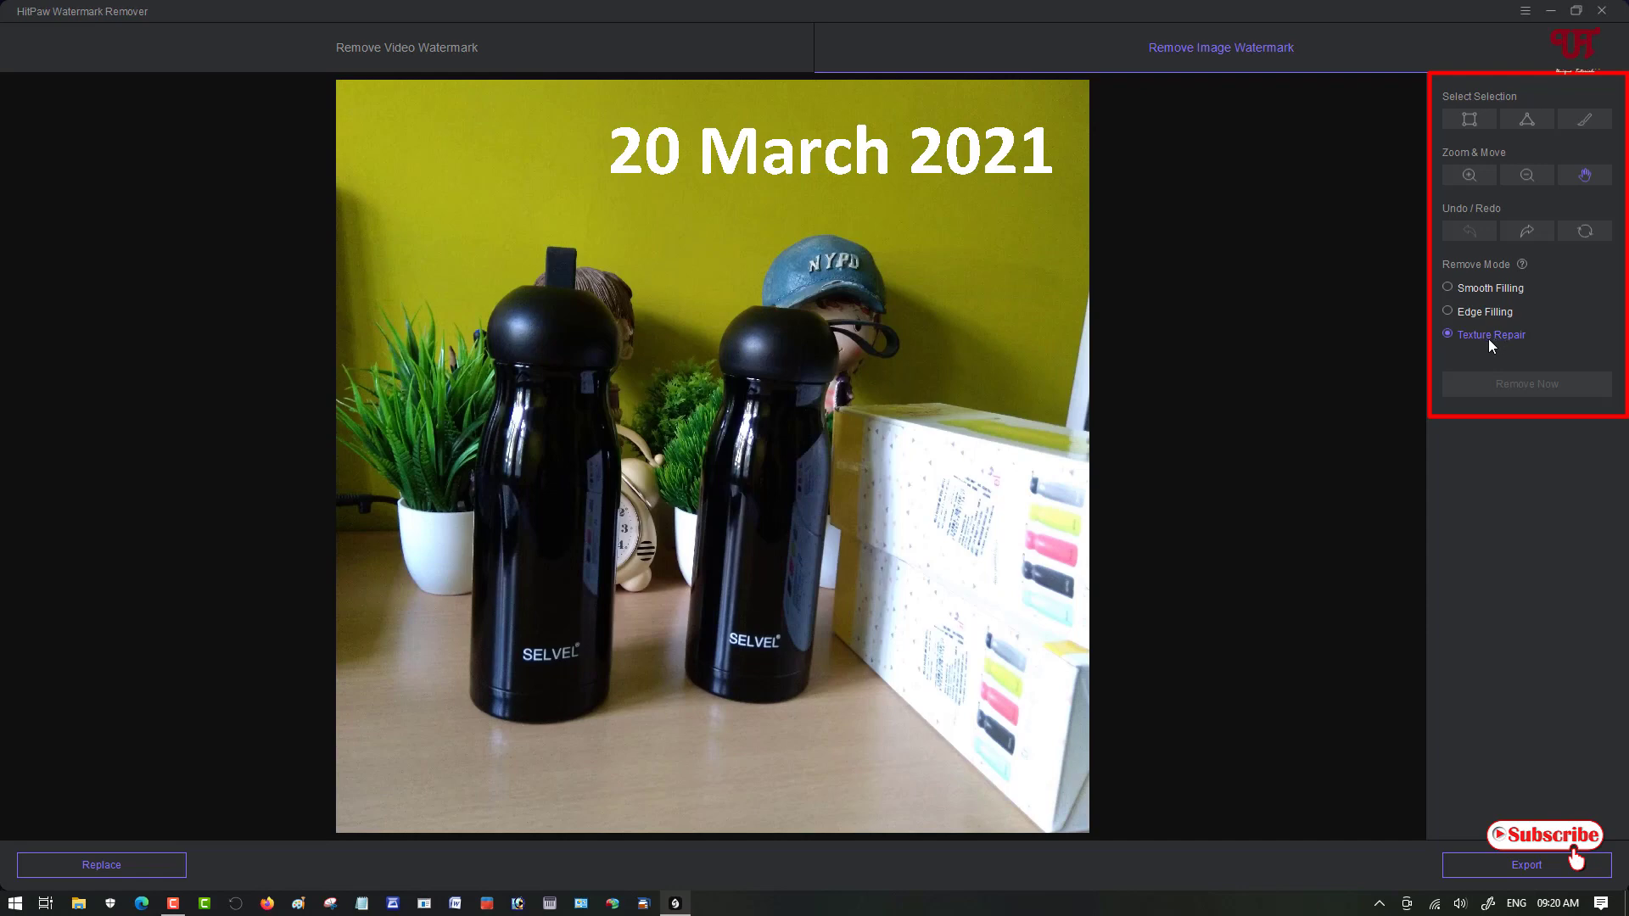
click(1468, 119)
- Box the 20 March 2021 date, remove it, and export the cleaned photo
drag(603, 118, 1060, 180)
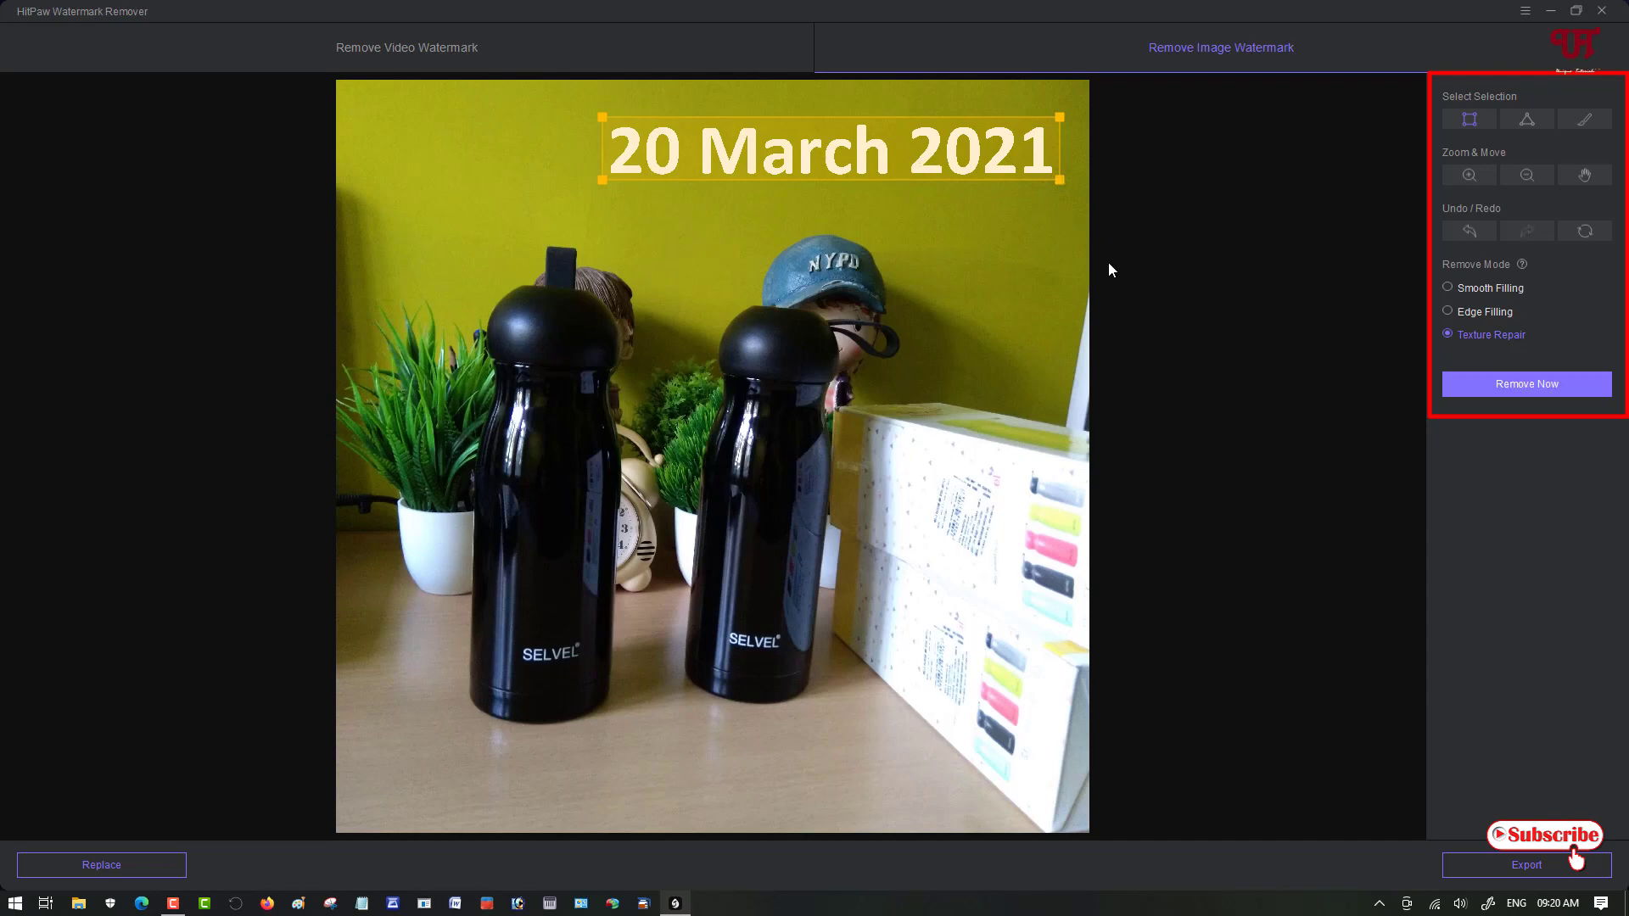
click(1558, 389)
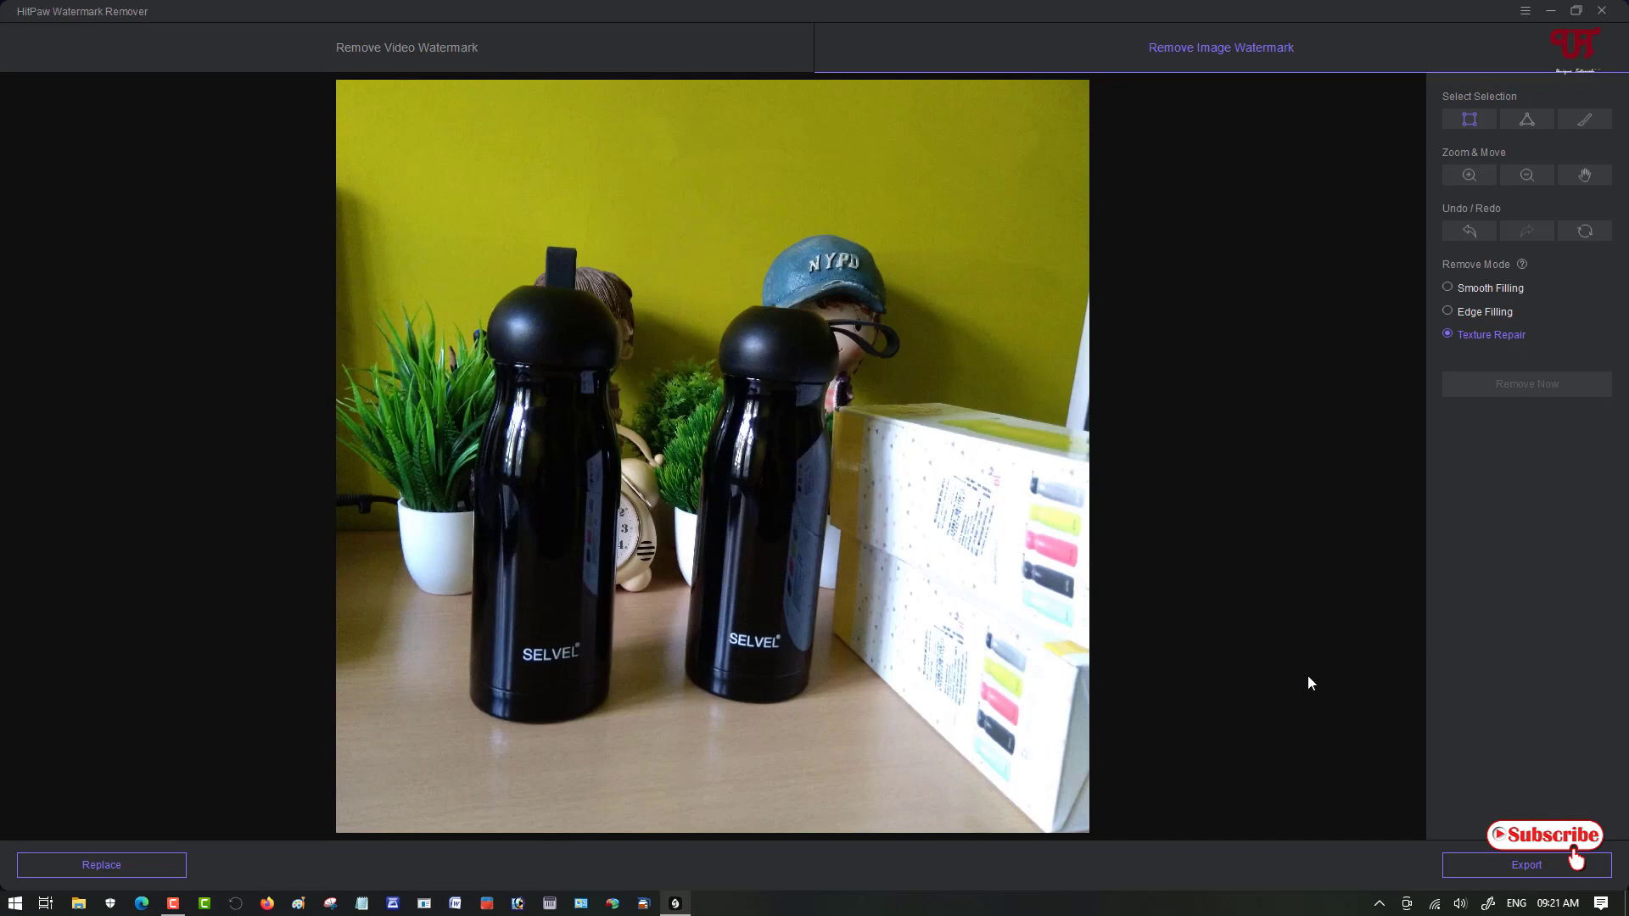
click(1534, 871)
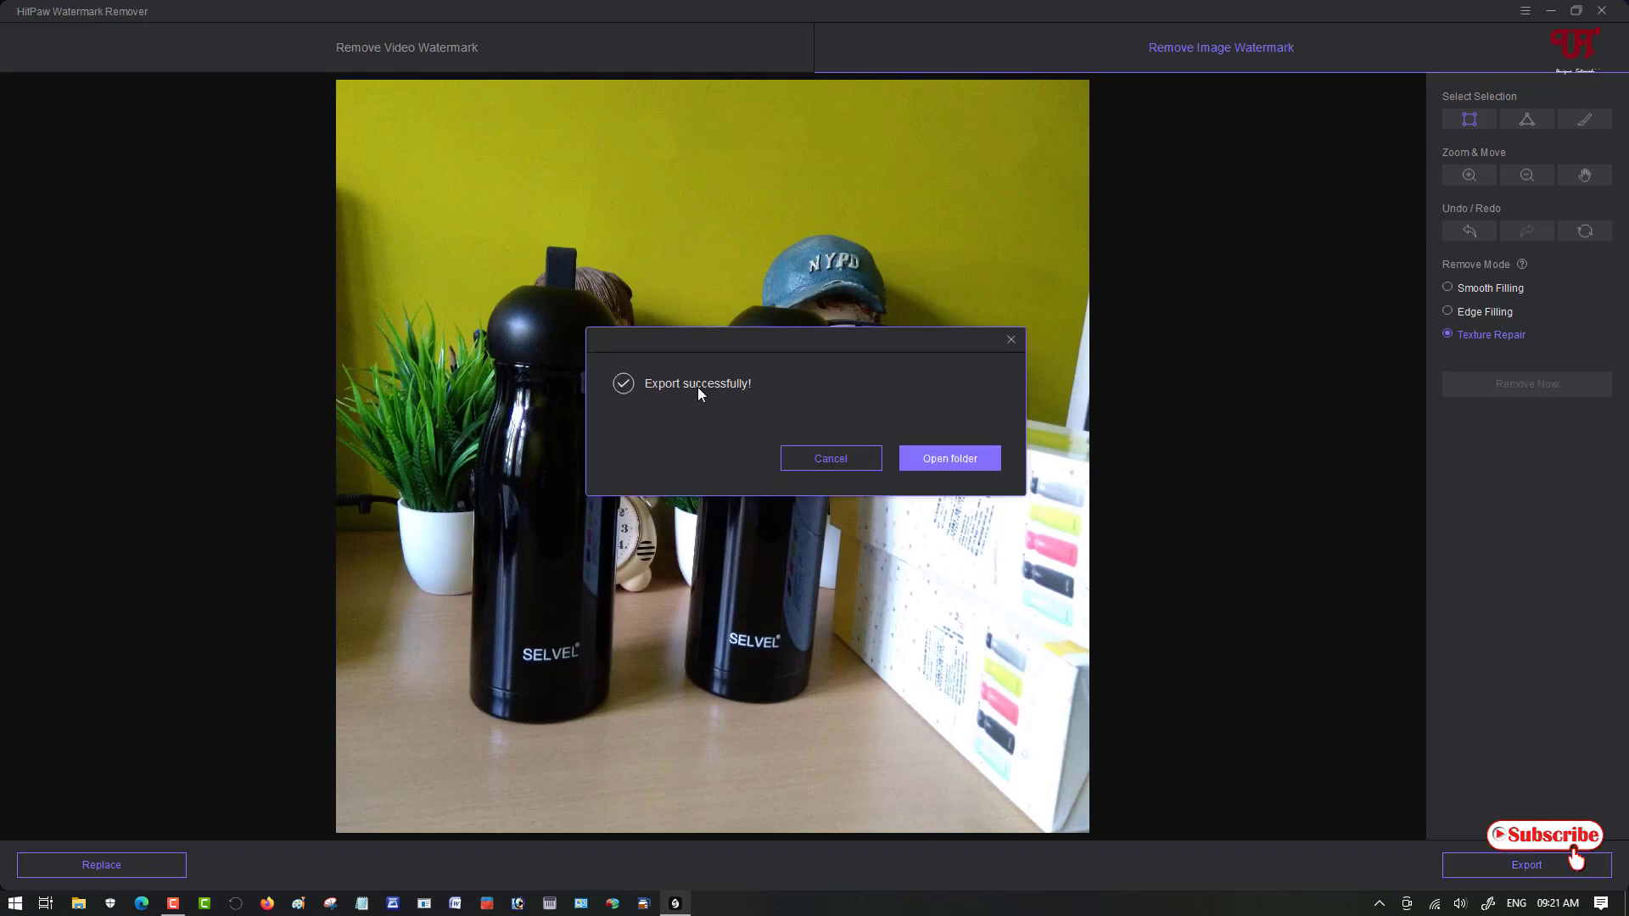
- View the exported date-free bottles PNG in Photos, close it, and pick Remove Video Watermark
click(969, 461)
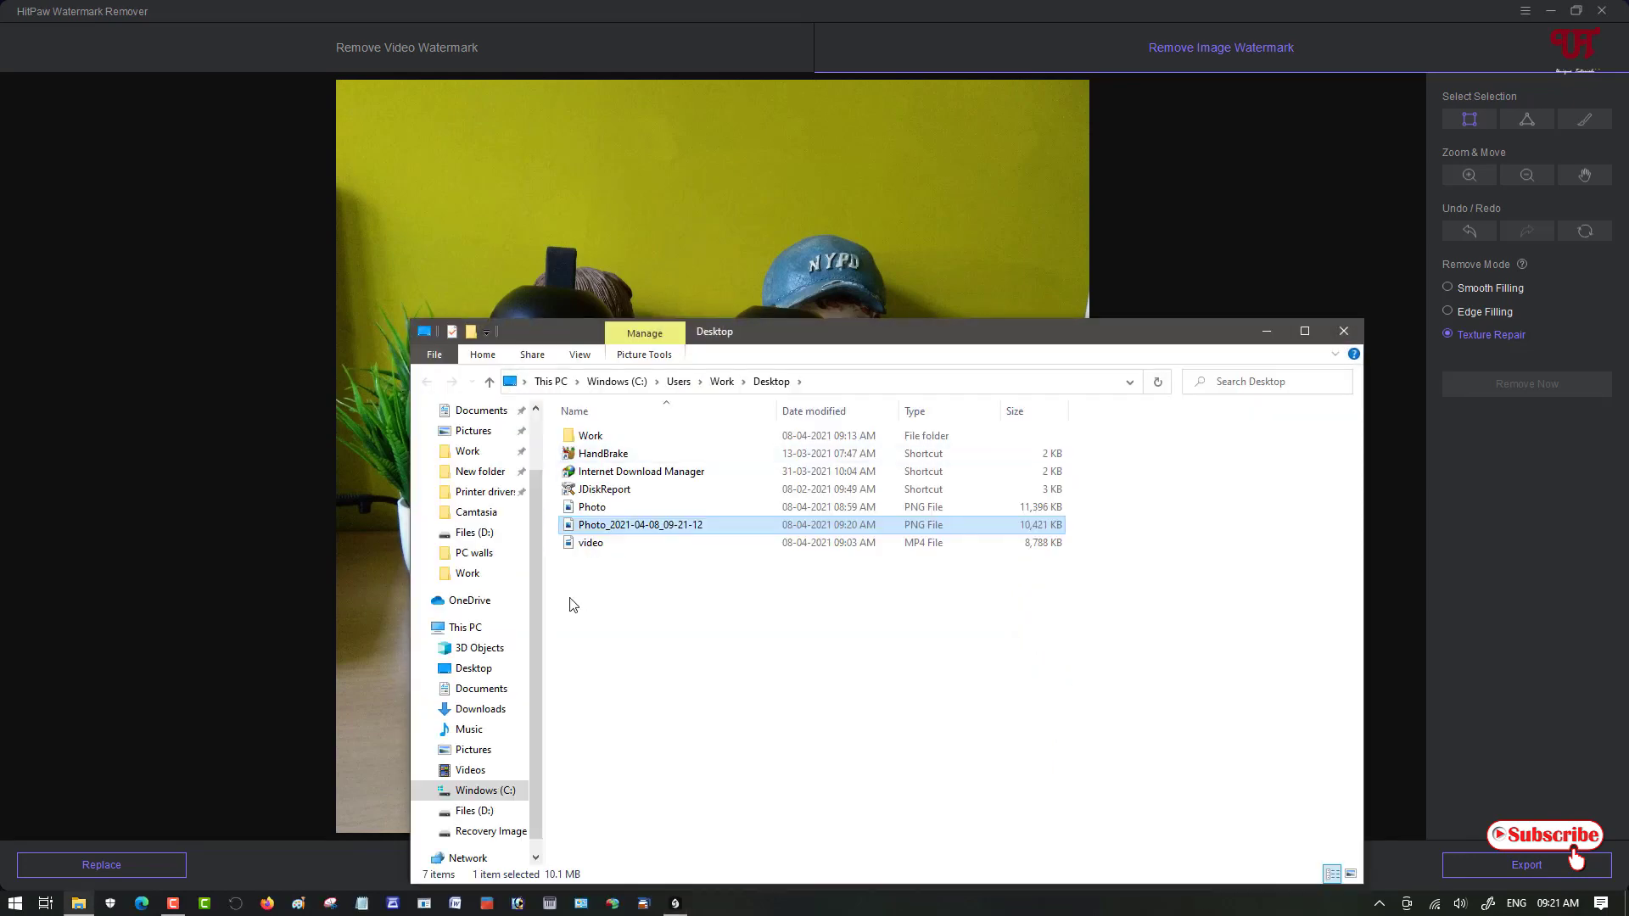
double_click(604, 524)
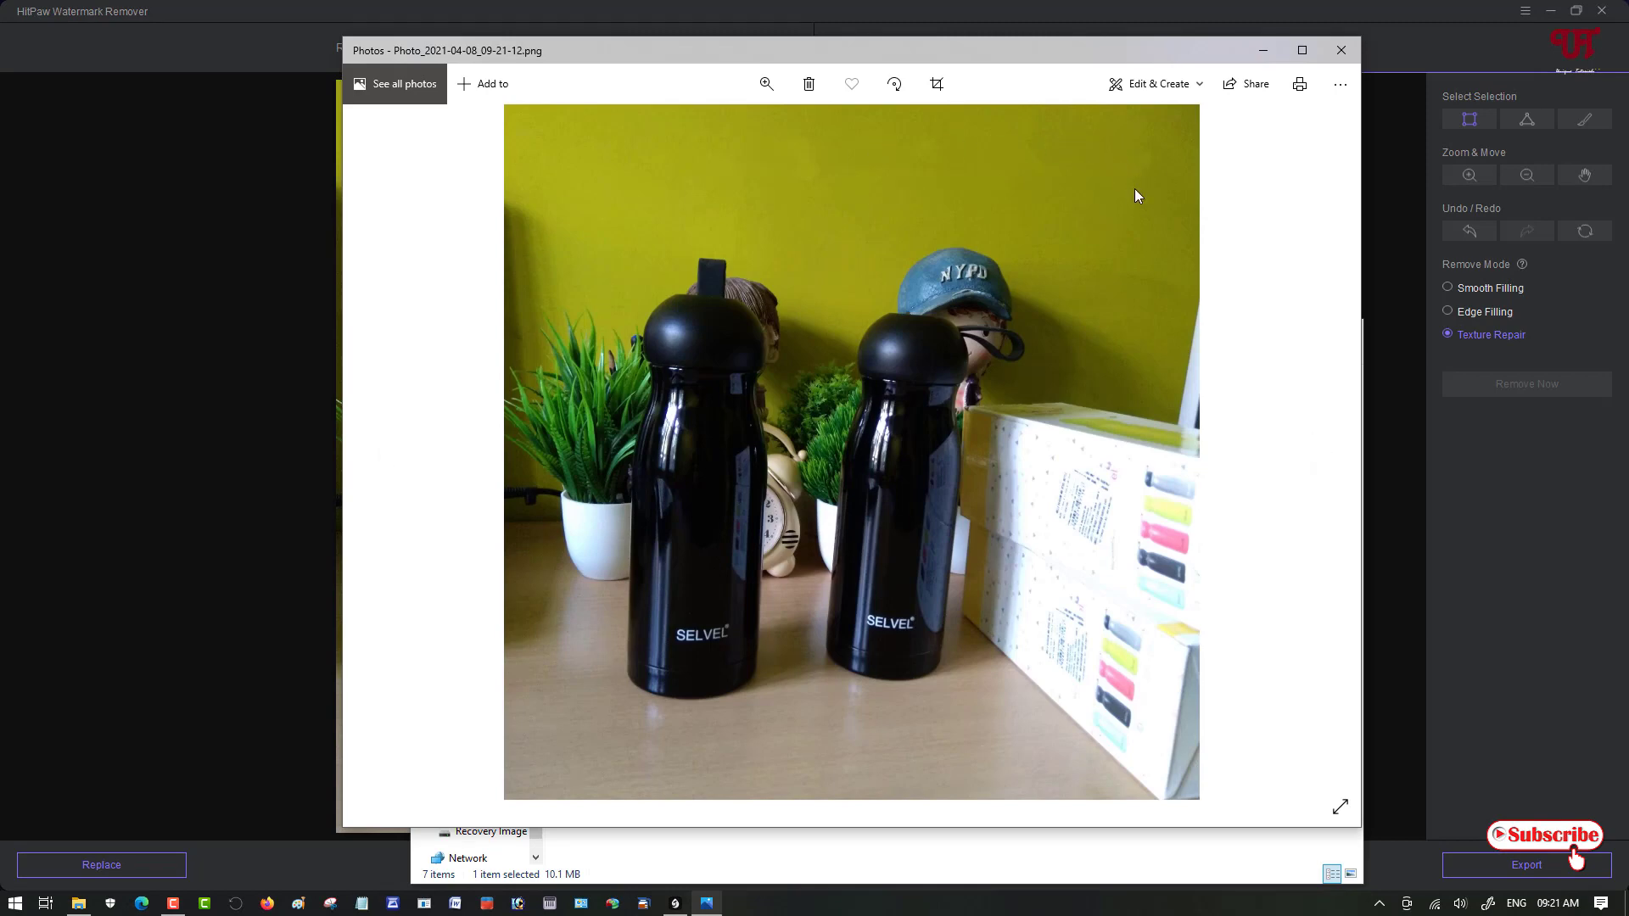
click(1340, 53)
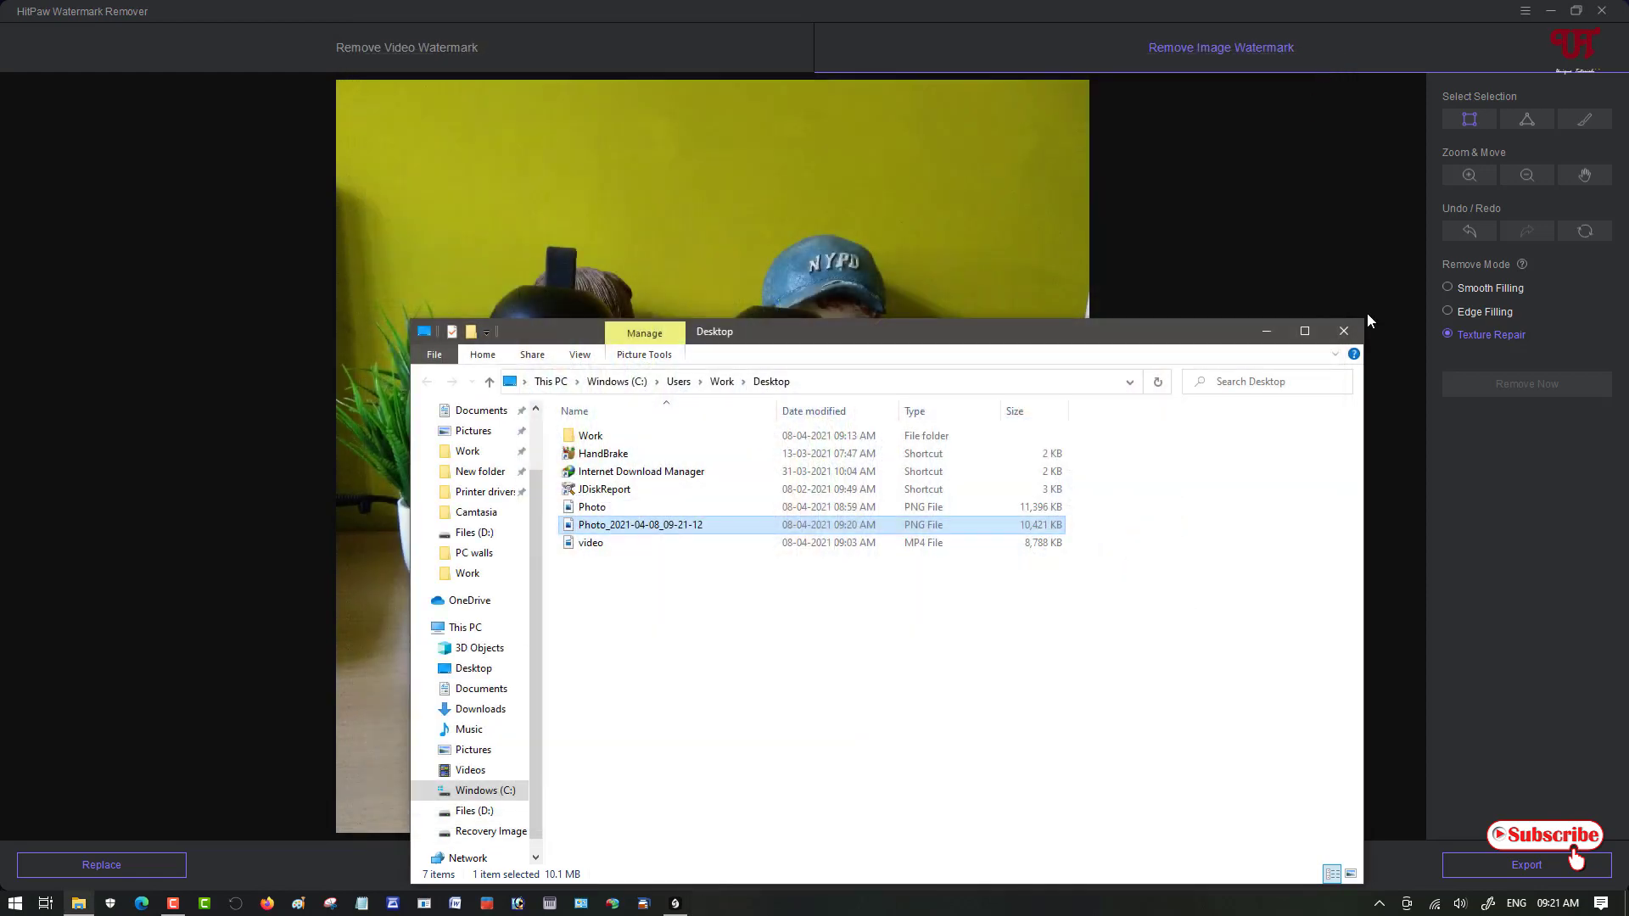
click(1344, 336)
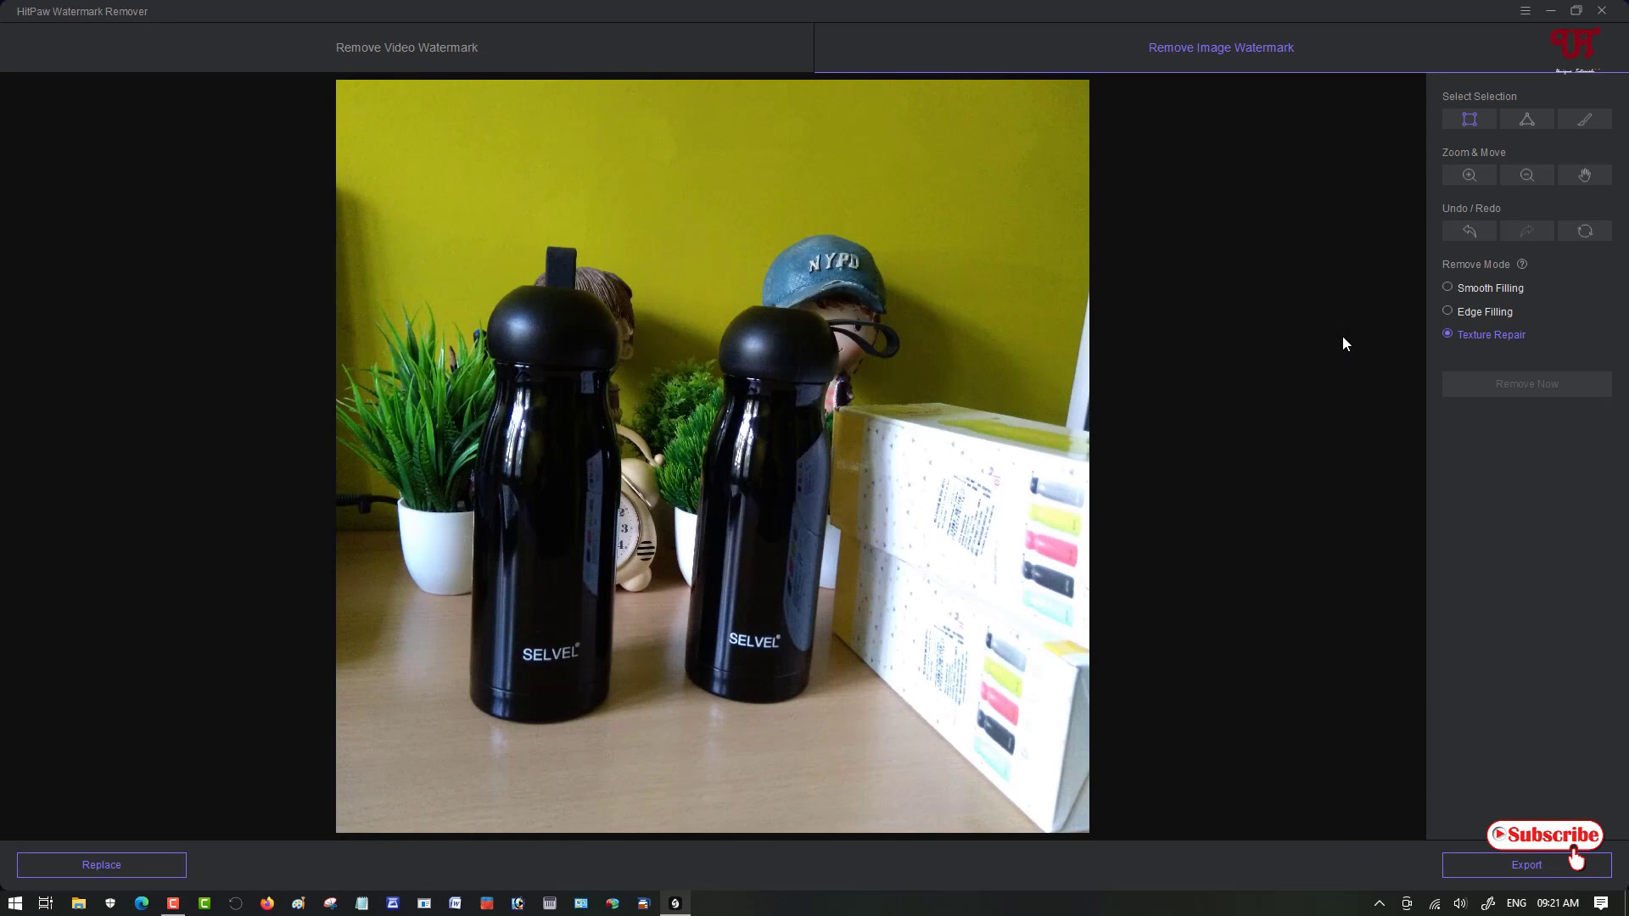
click(387, 62)
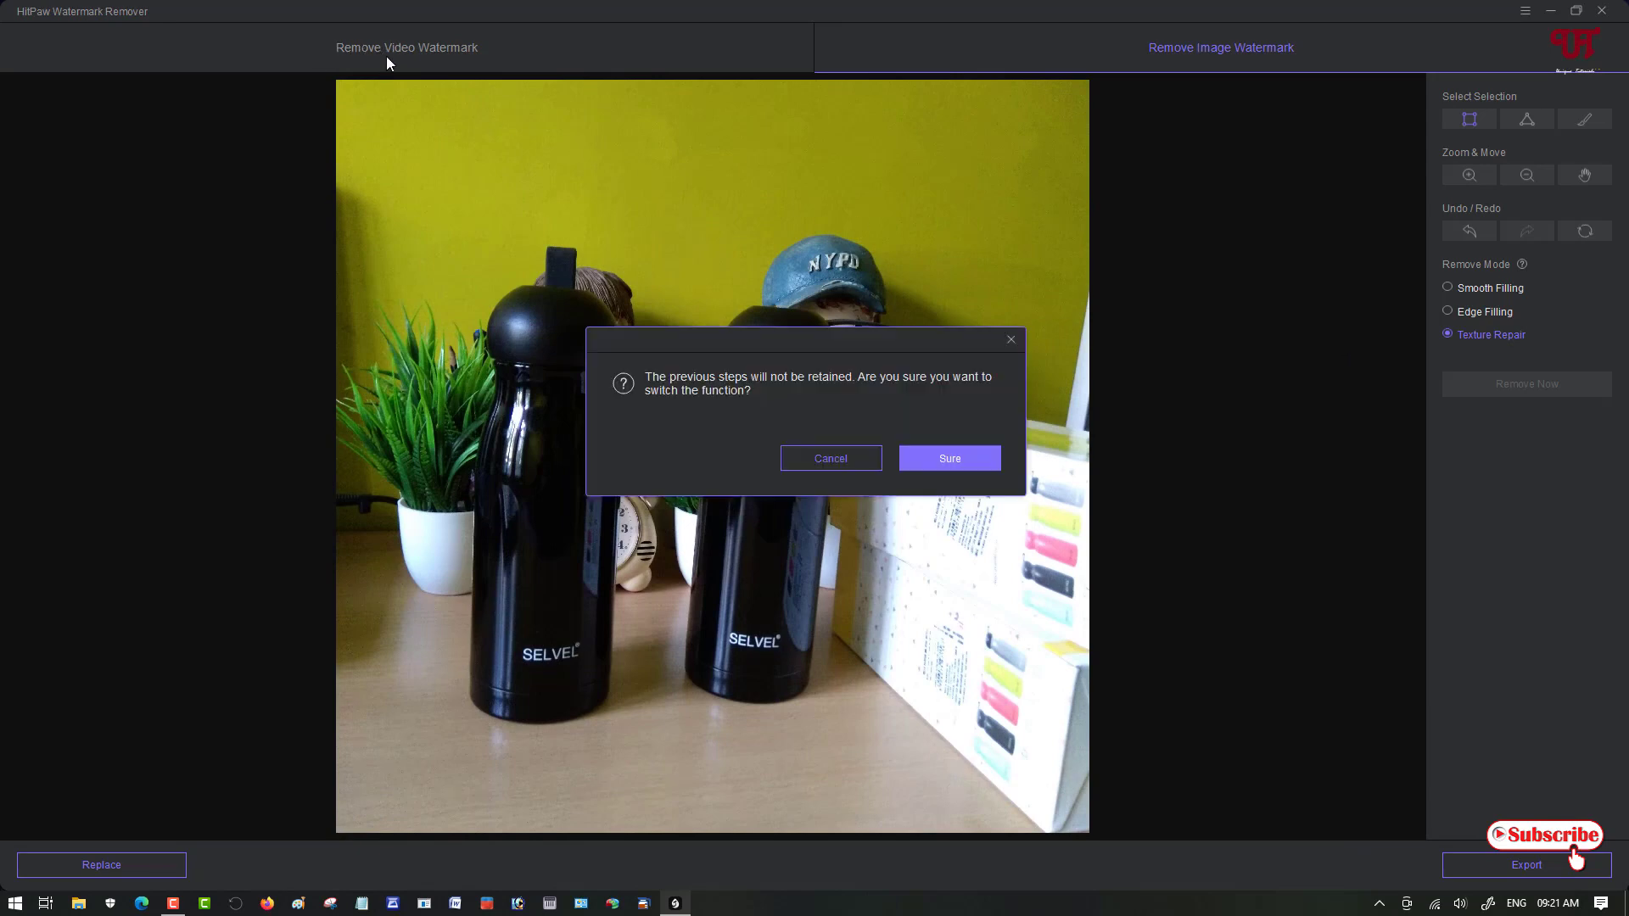
- Confirm video mode and load the desktop screen-recording video
click(936, 465)
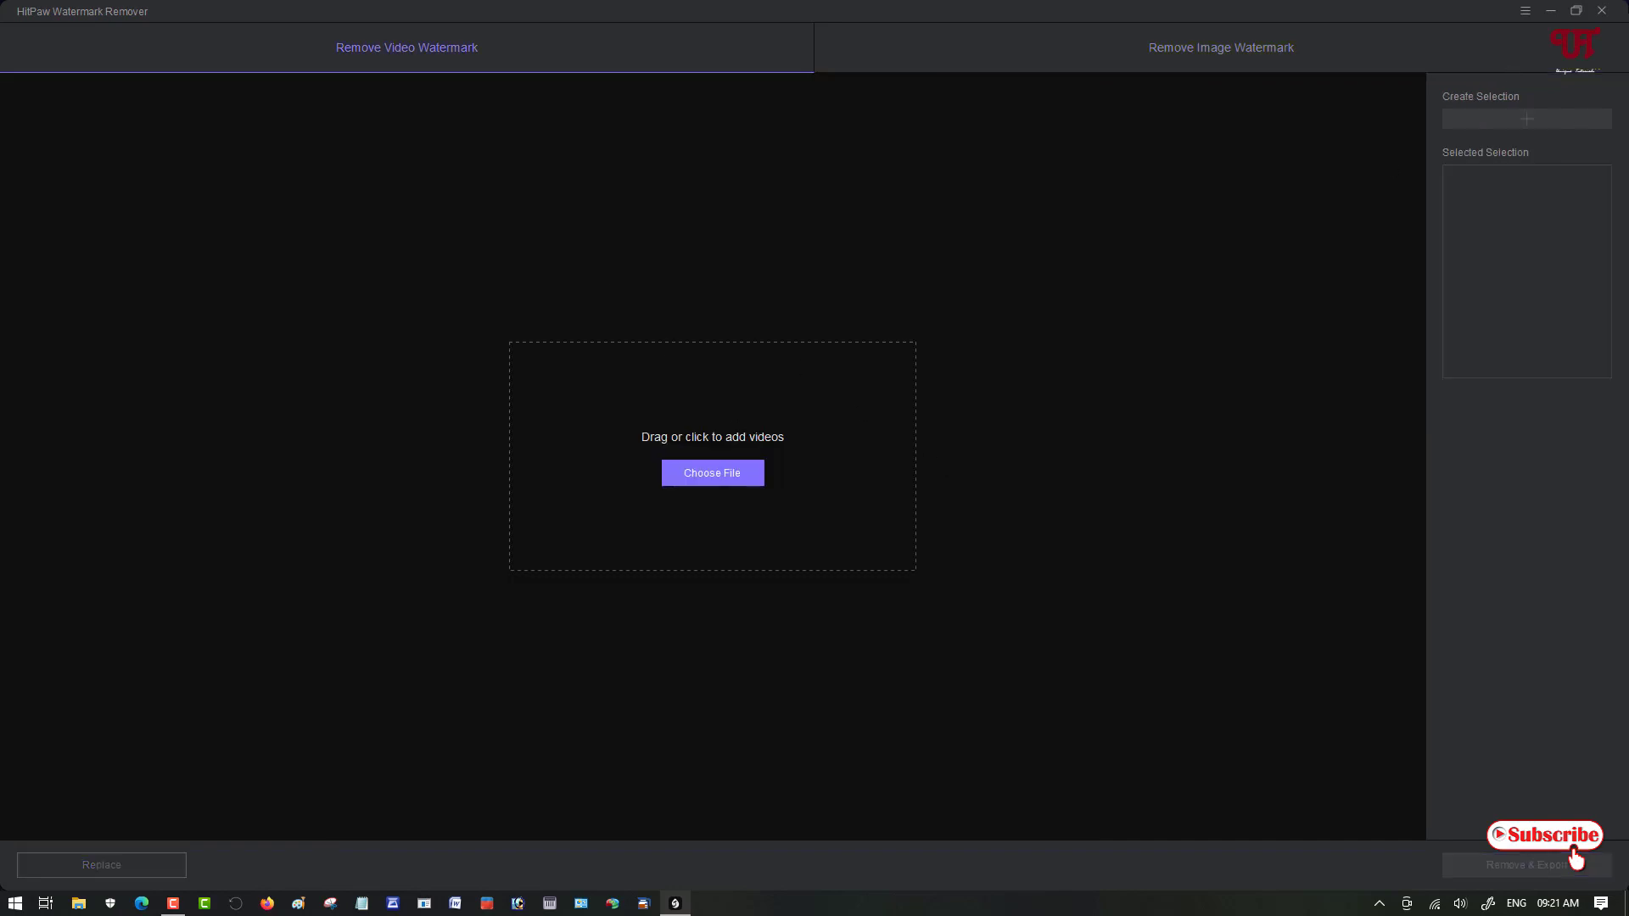
click(1576, 12)
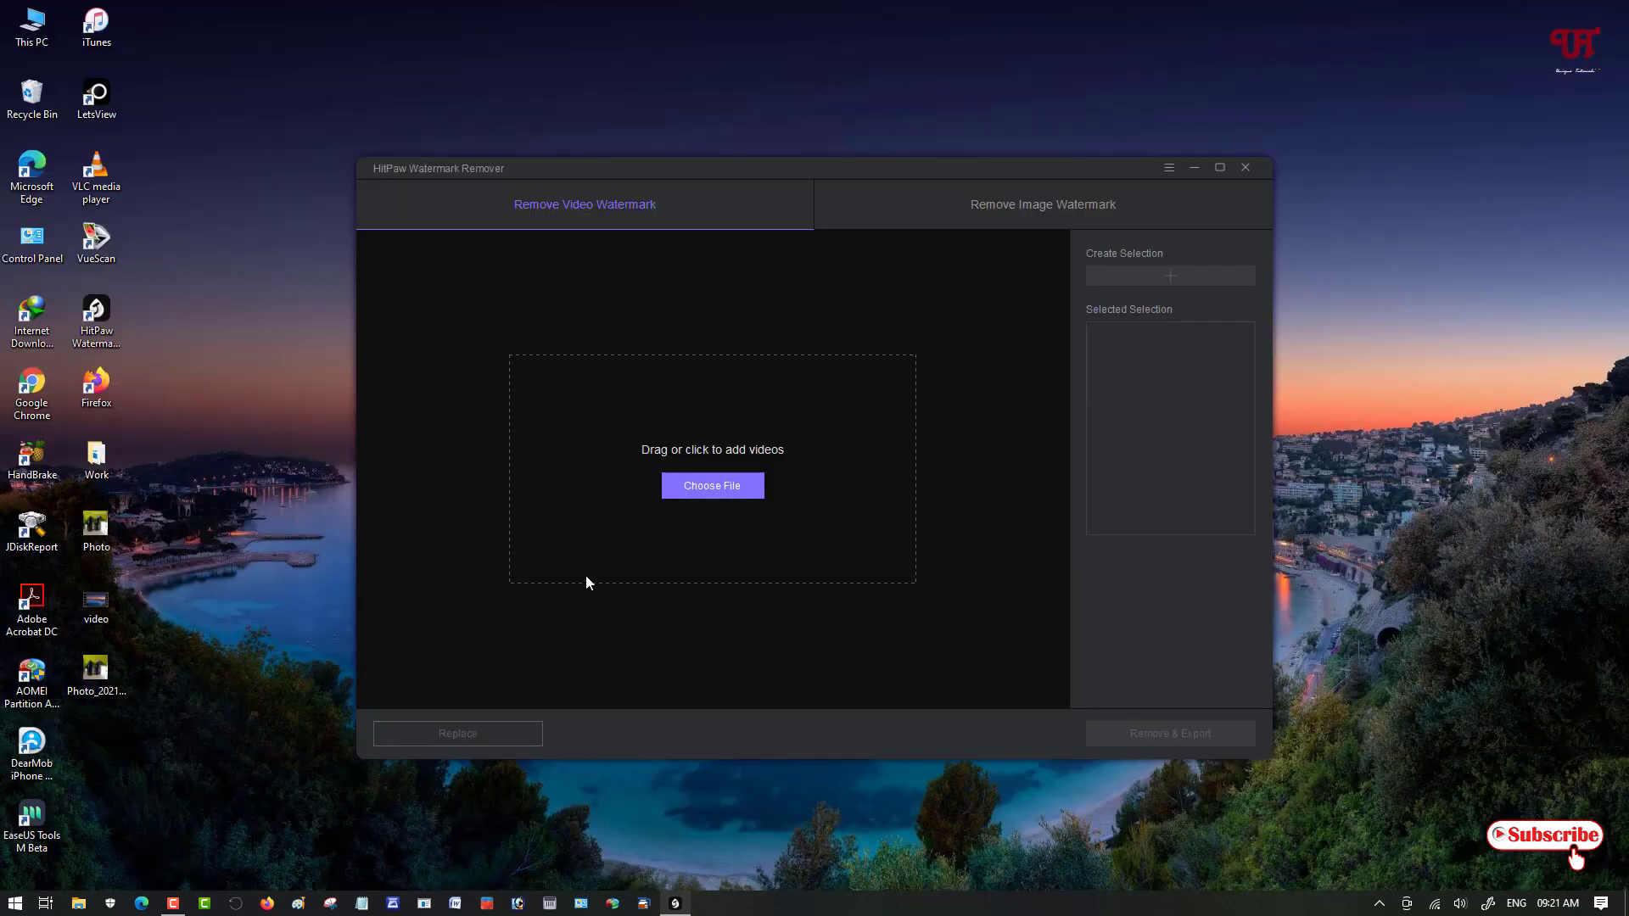
drag(96, 604, 640, 497)
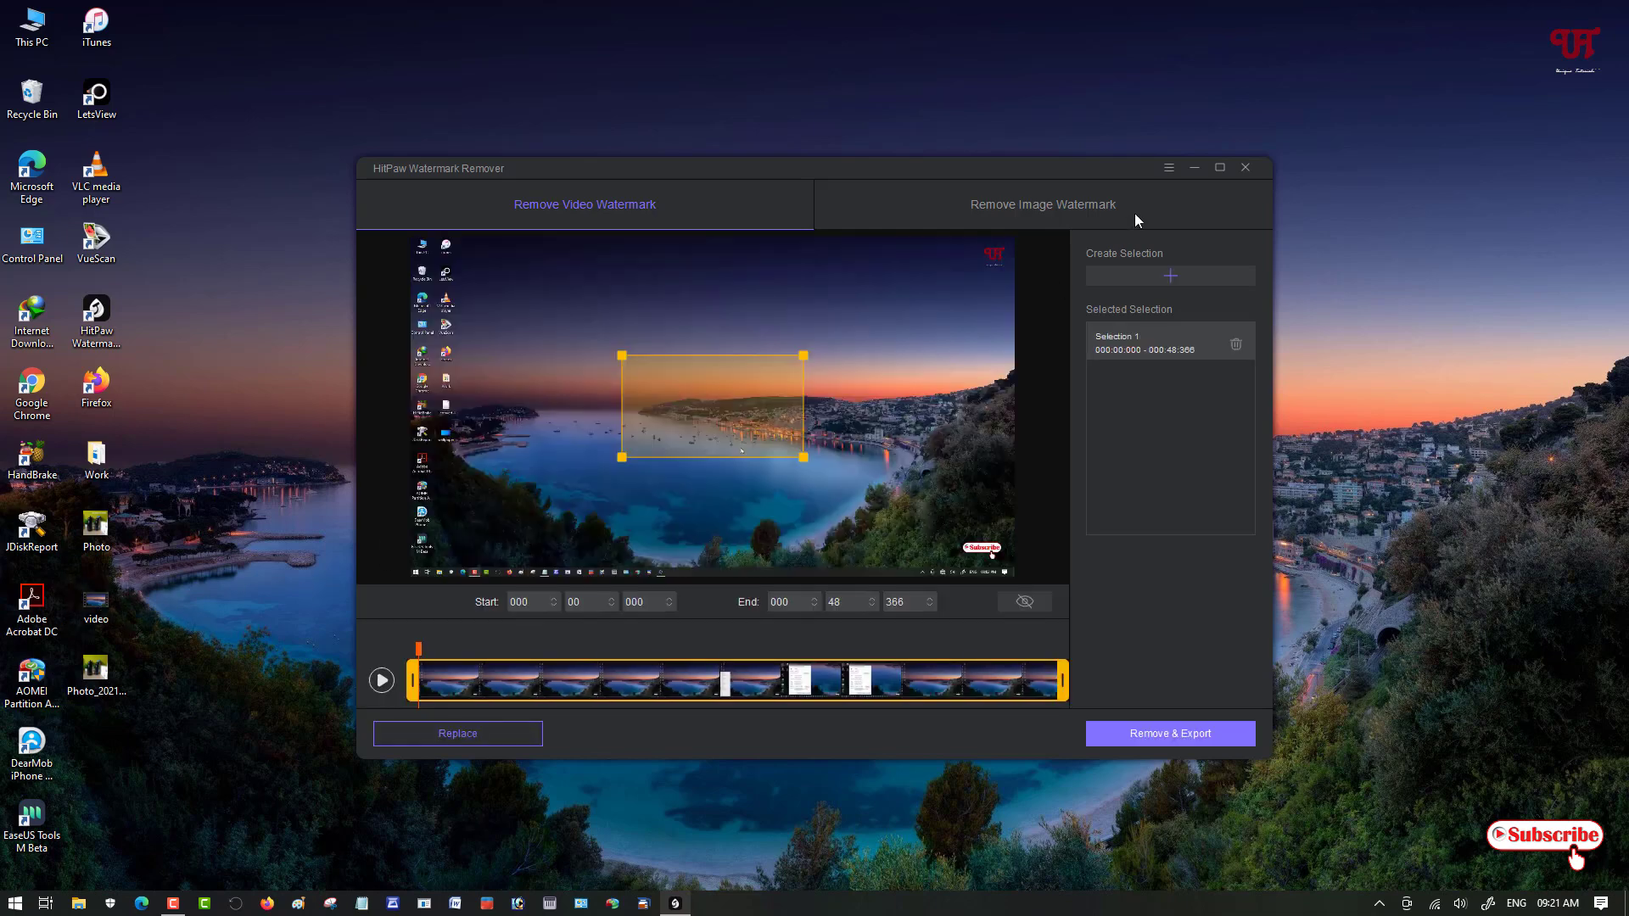
- Fit Selection 1 tightly around the top-right logo for 000:00.000 to 000:48.366
click(1223, 169)
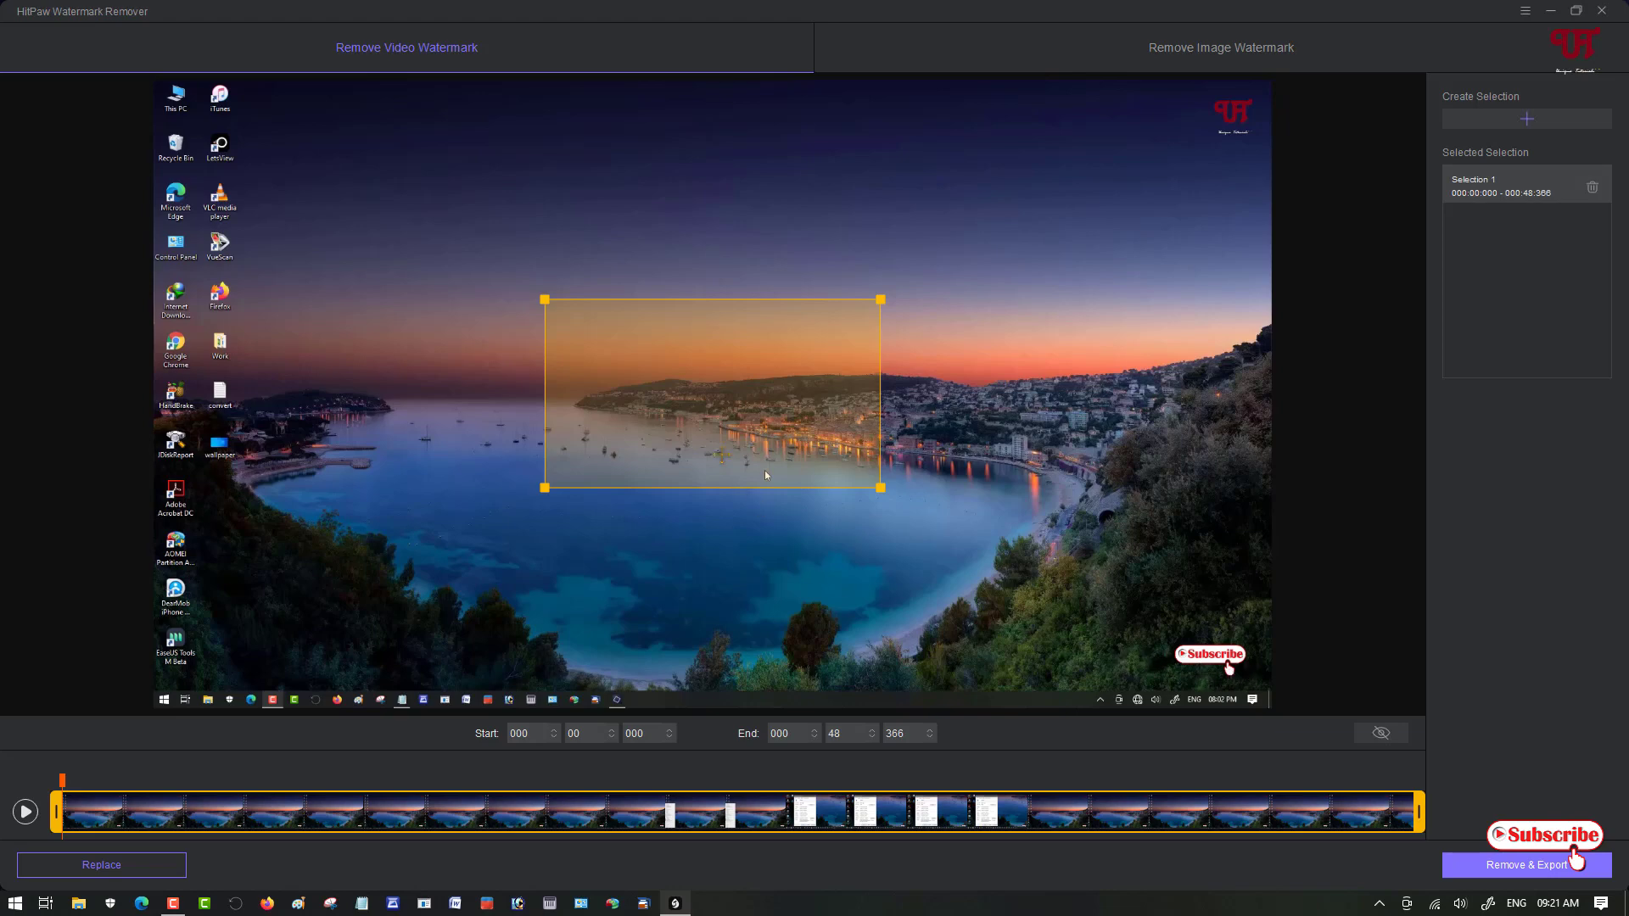
drag(721, 427, 1103, 219)
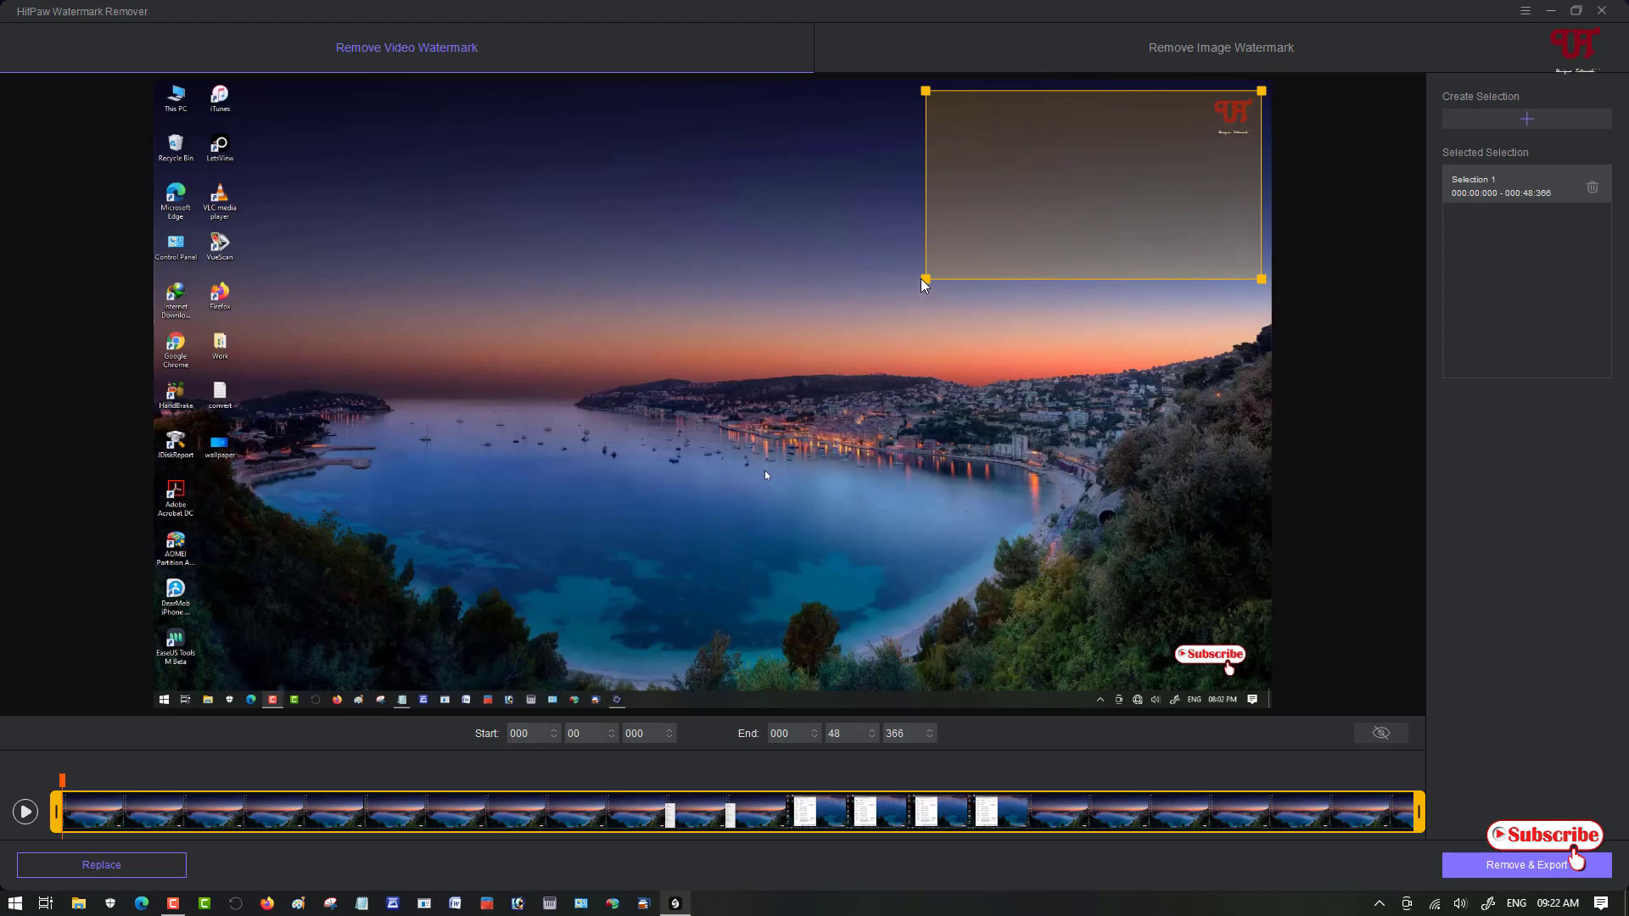
drag(921, 281, 1200, 140)
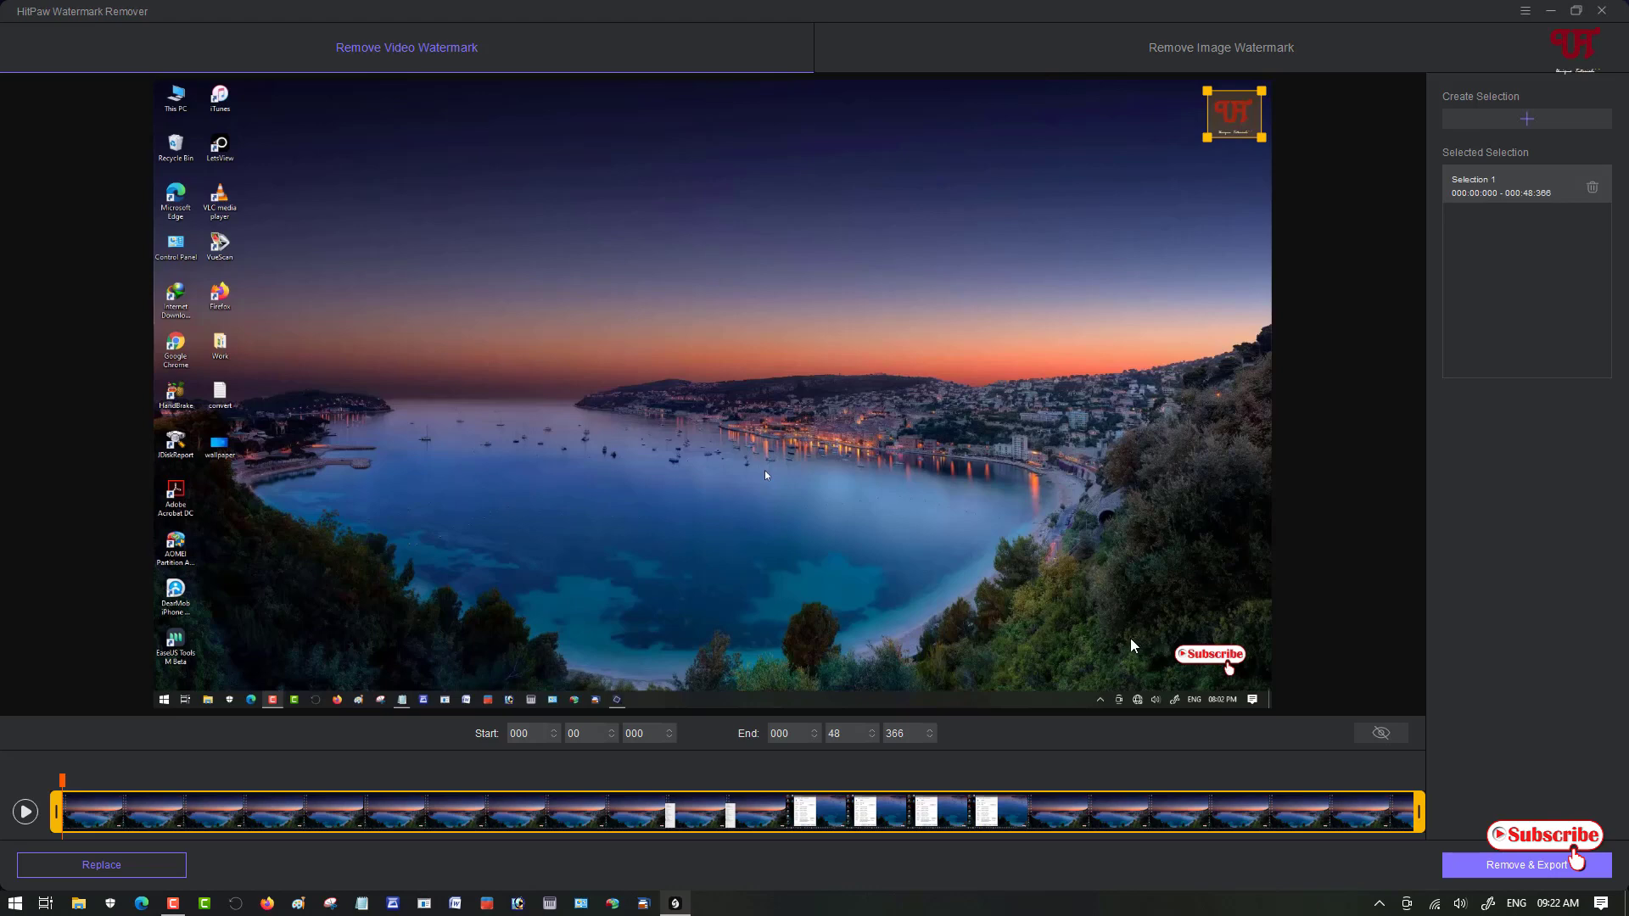
- Add a second selection fitted tightly over the bottom-right Subscribe badge, discarding an extra Selection 3
click(1531, 125)
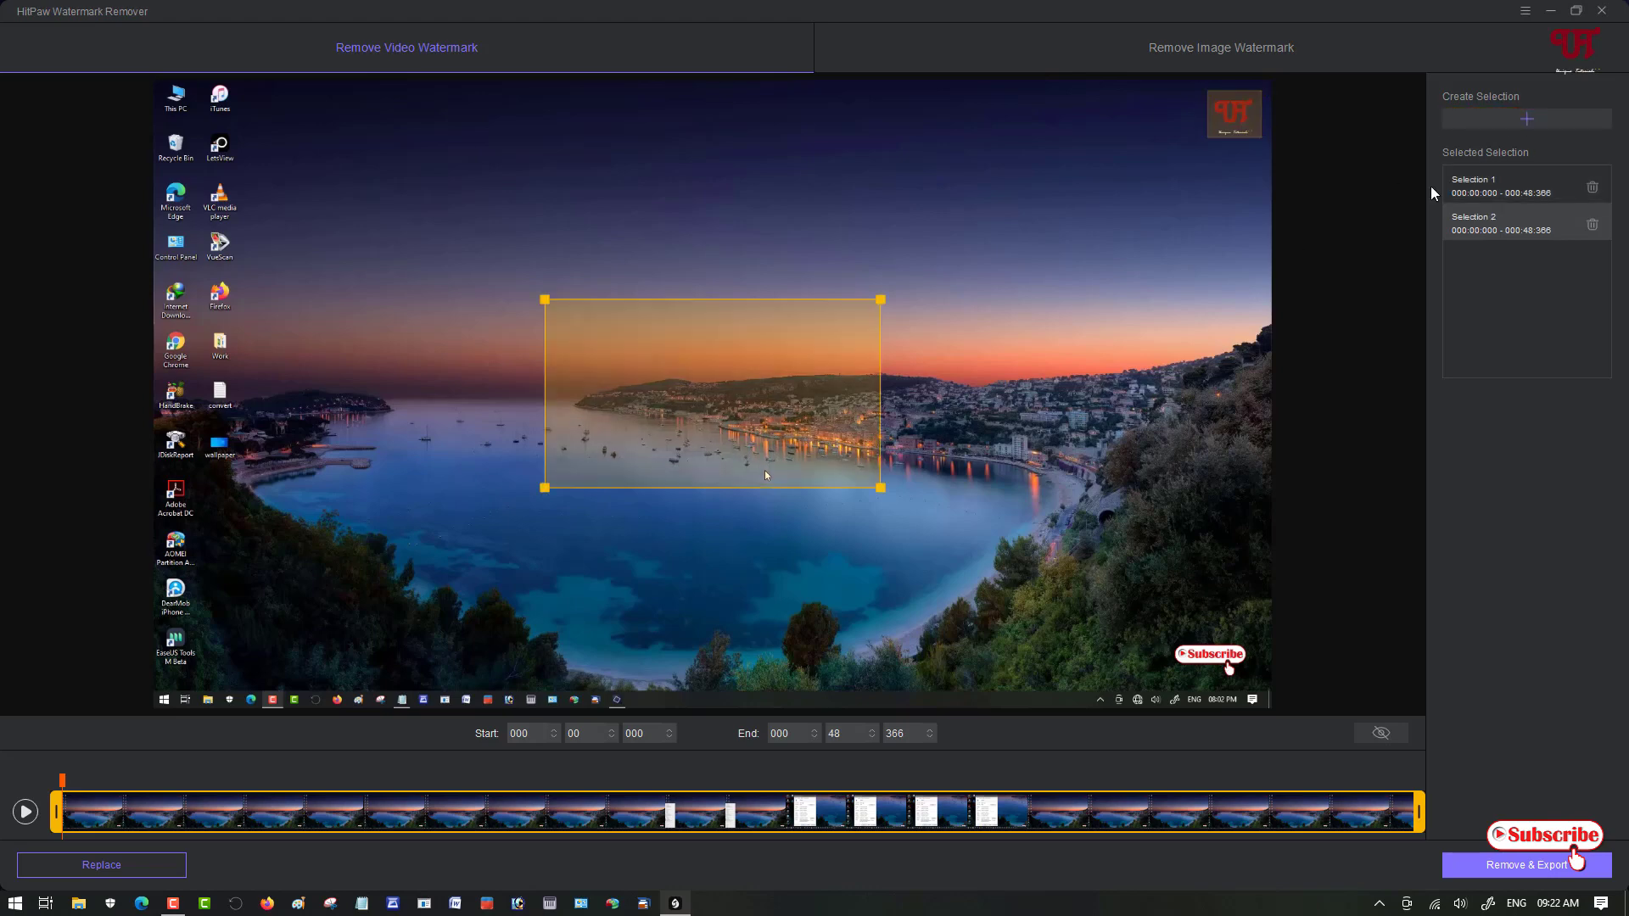
drag(713, 393, 1080, 584)
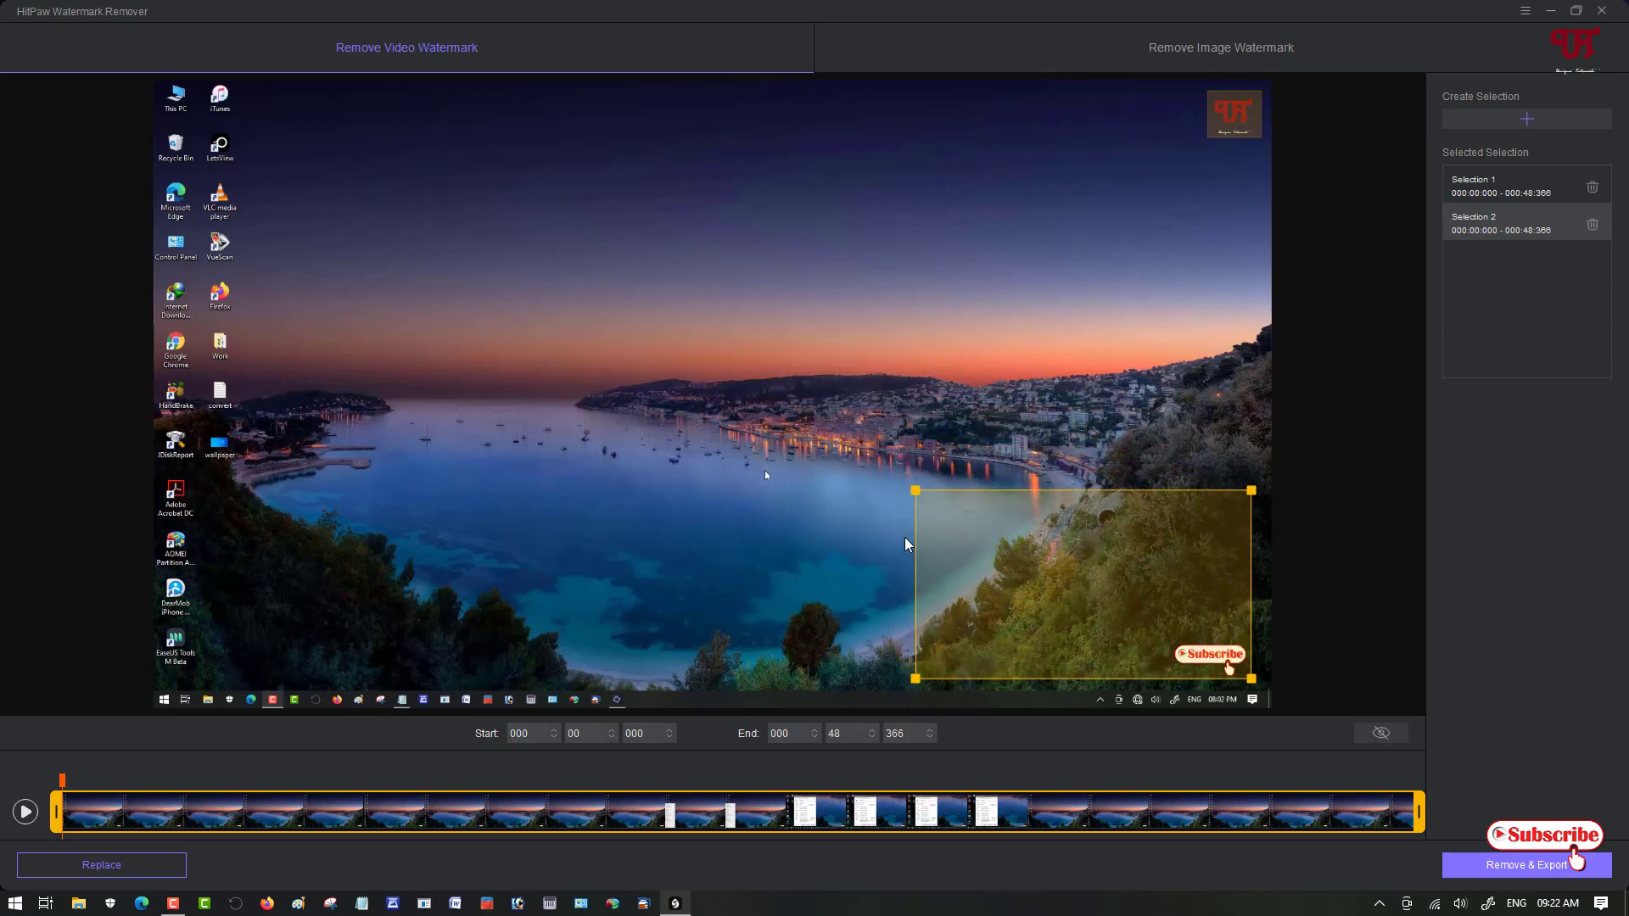
drag(912, 490, 1173, 636)
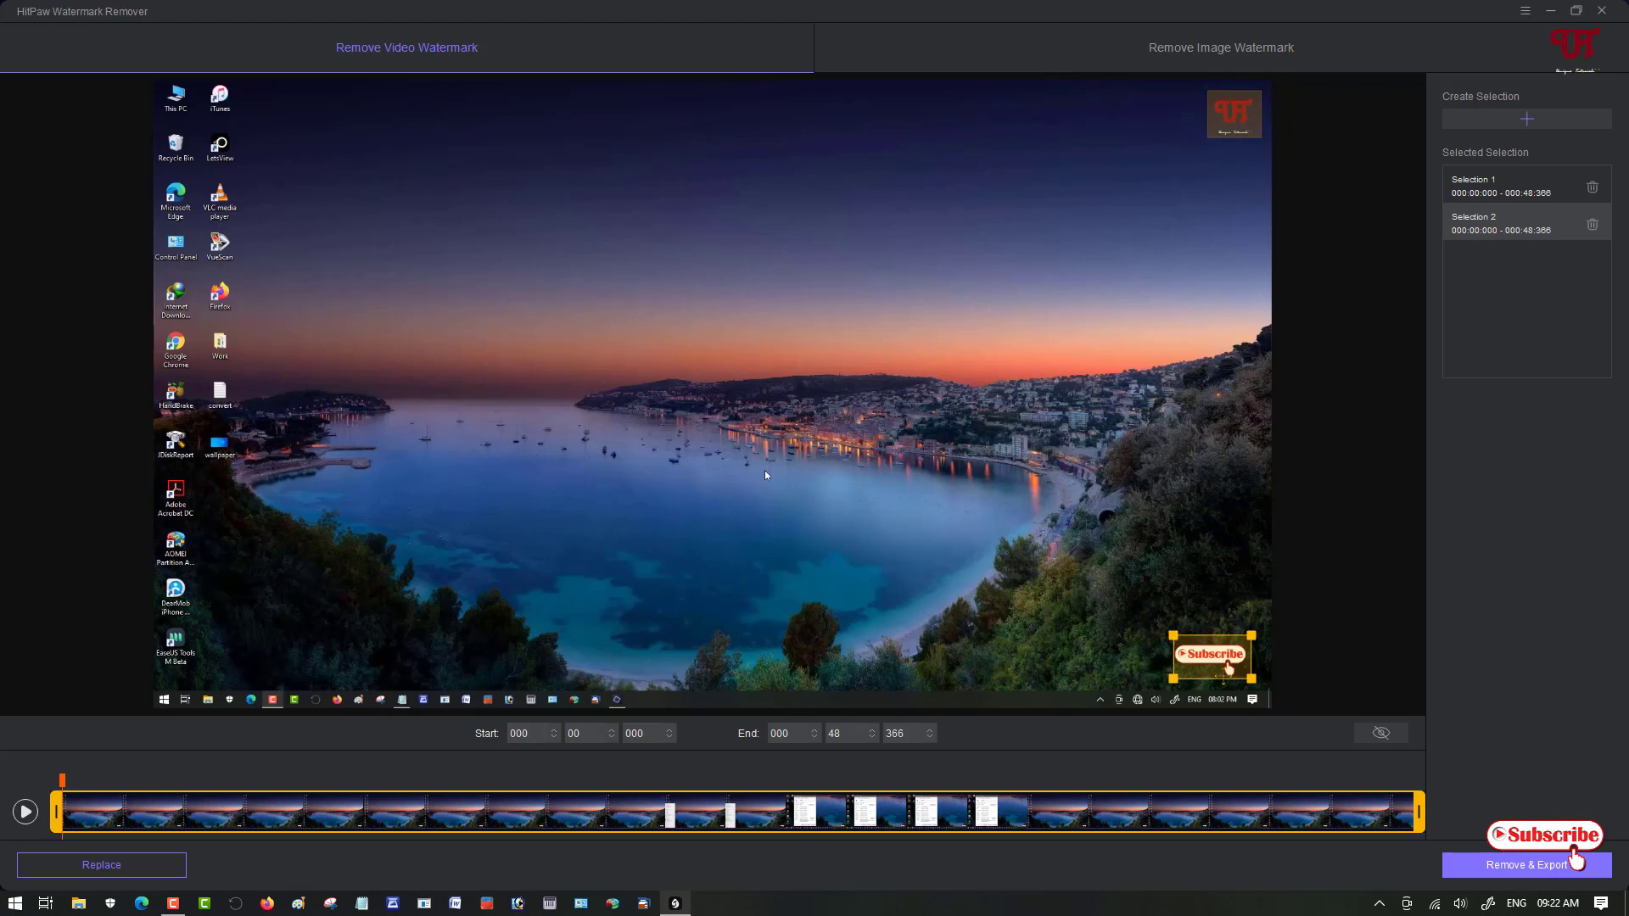
click(1522, 127)
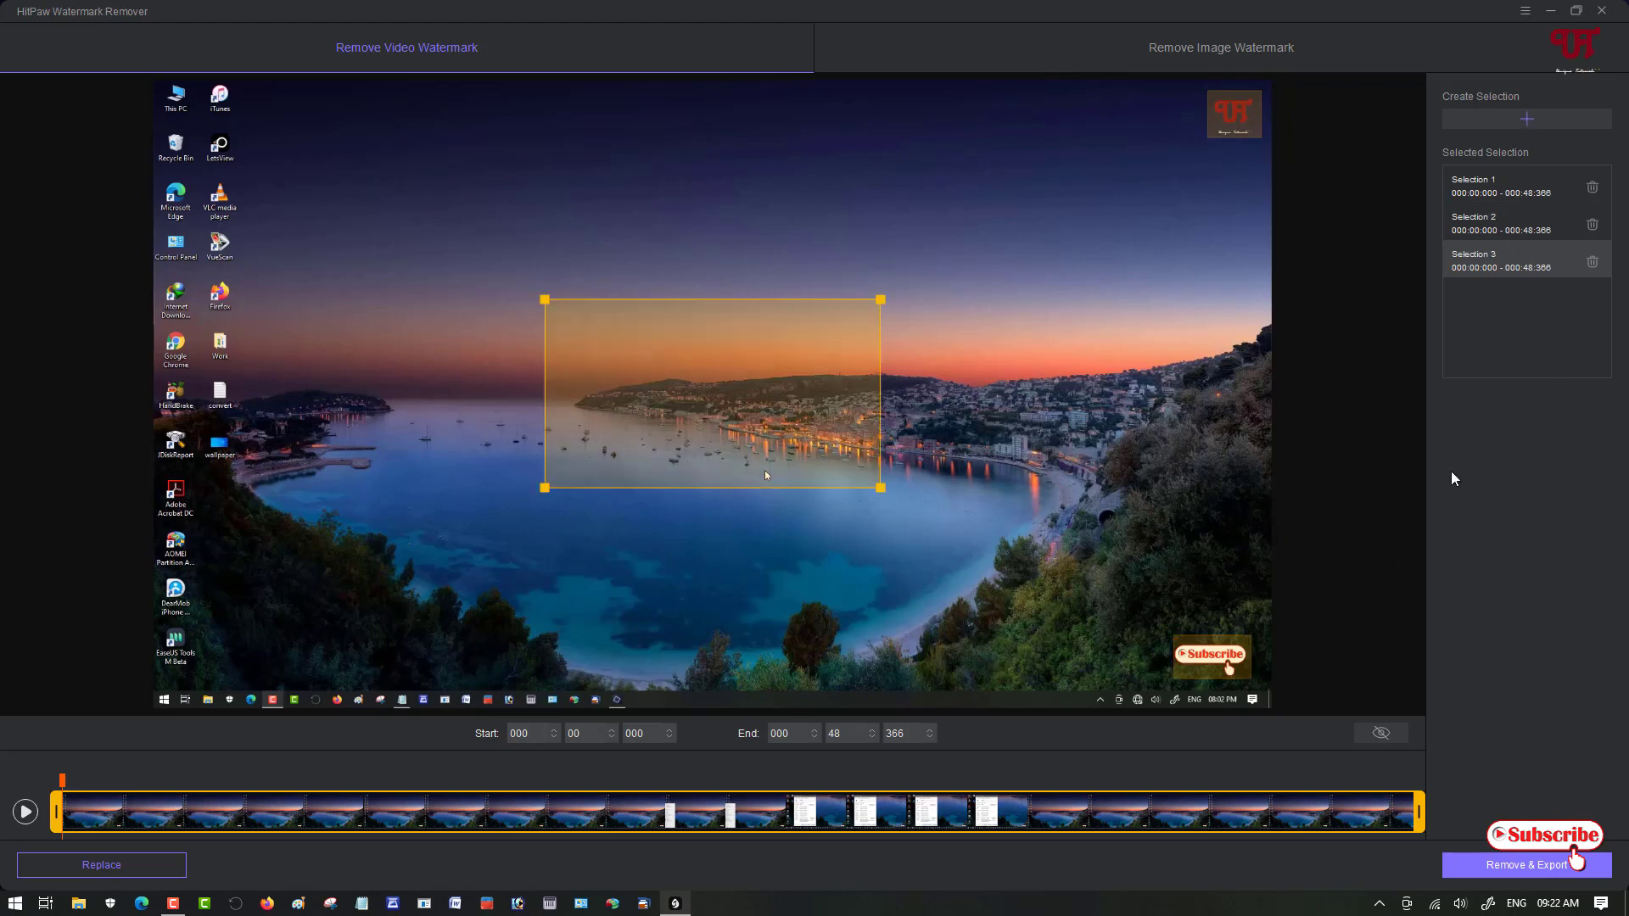
click(1592, 262)
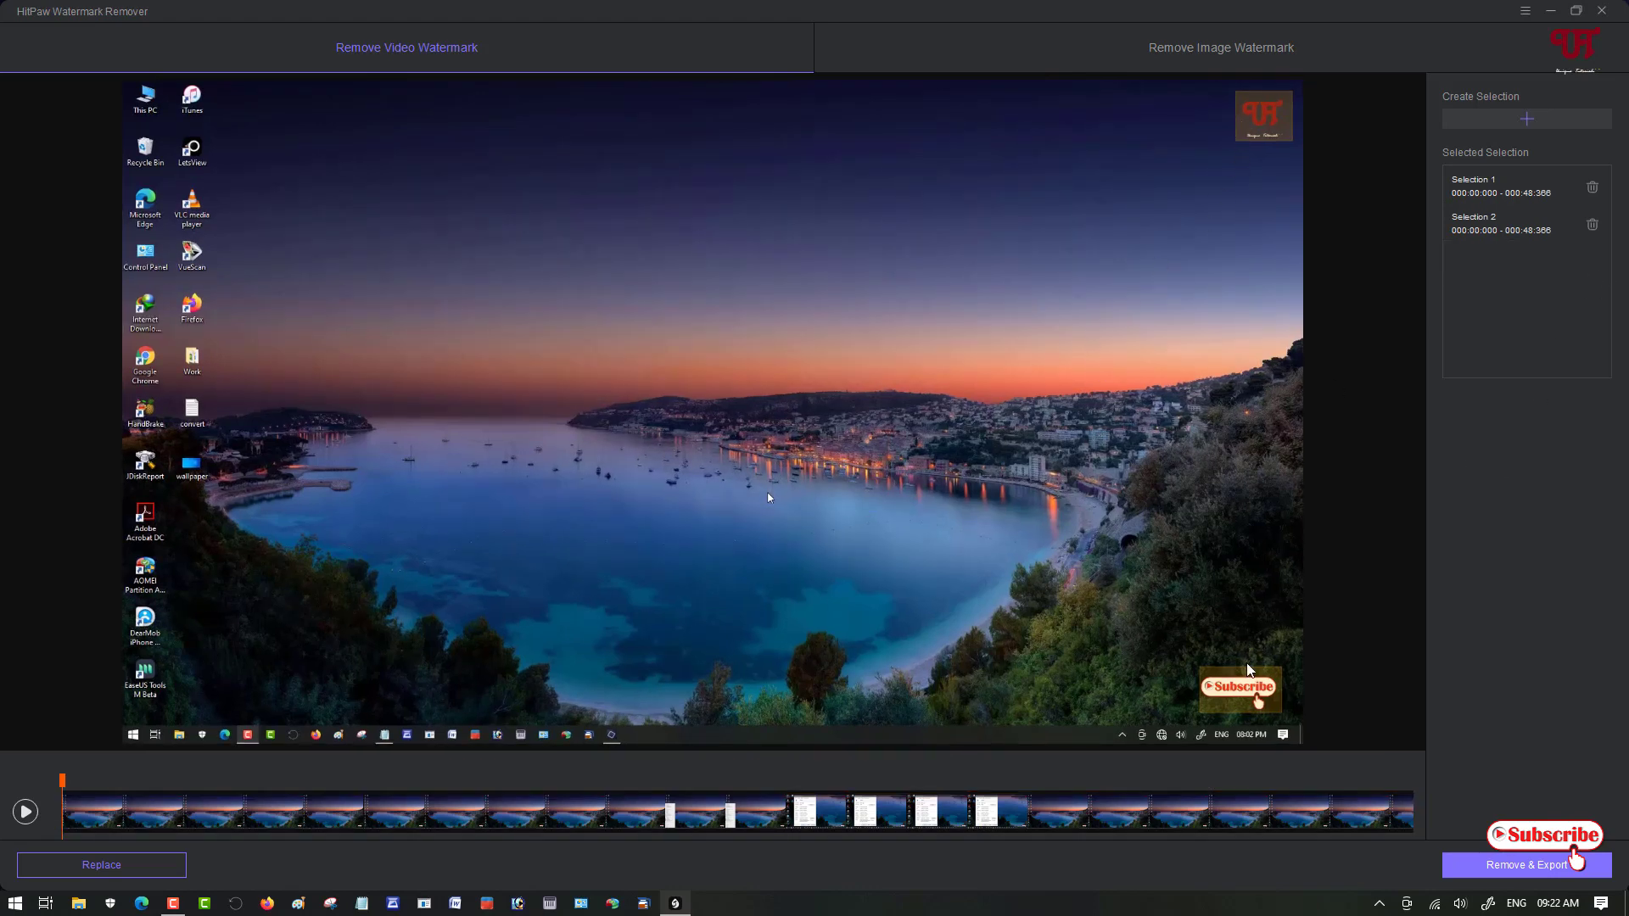
- Remove & Export the video, then play video_2021-04-08_09-22-40 from its folder
click(1493, 875)
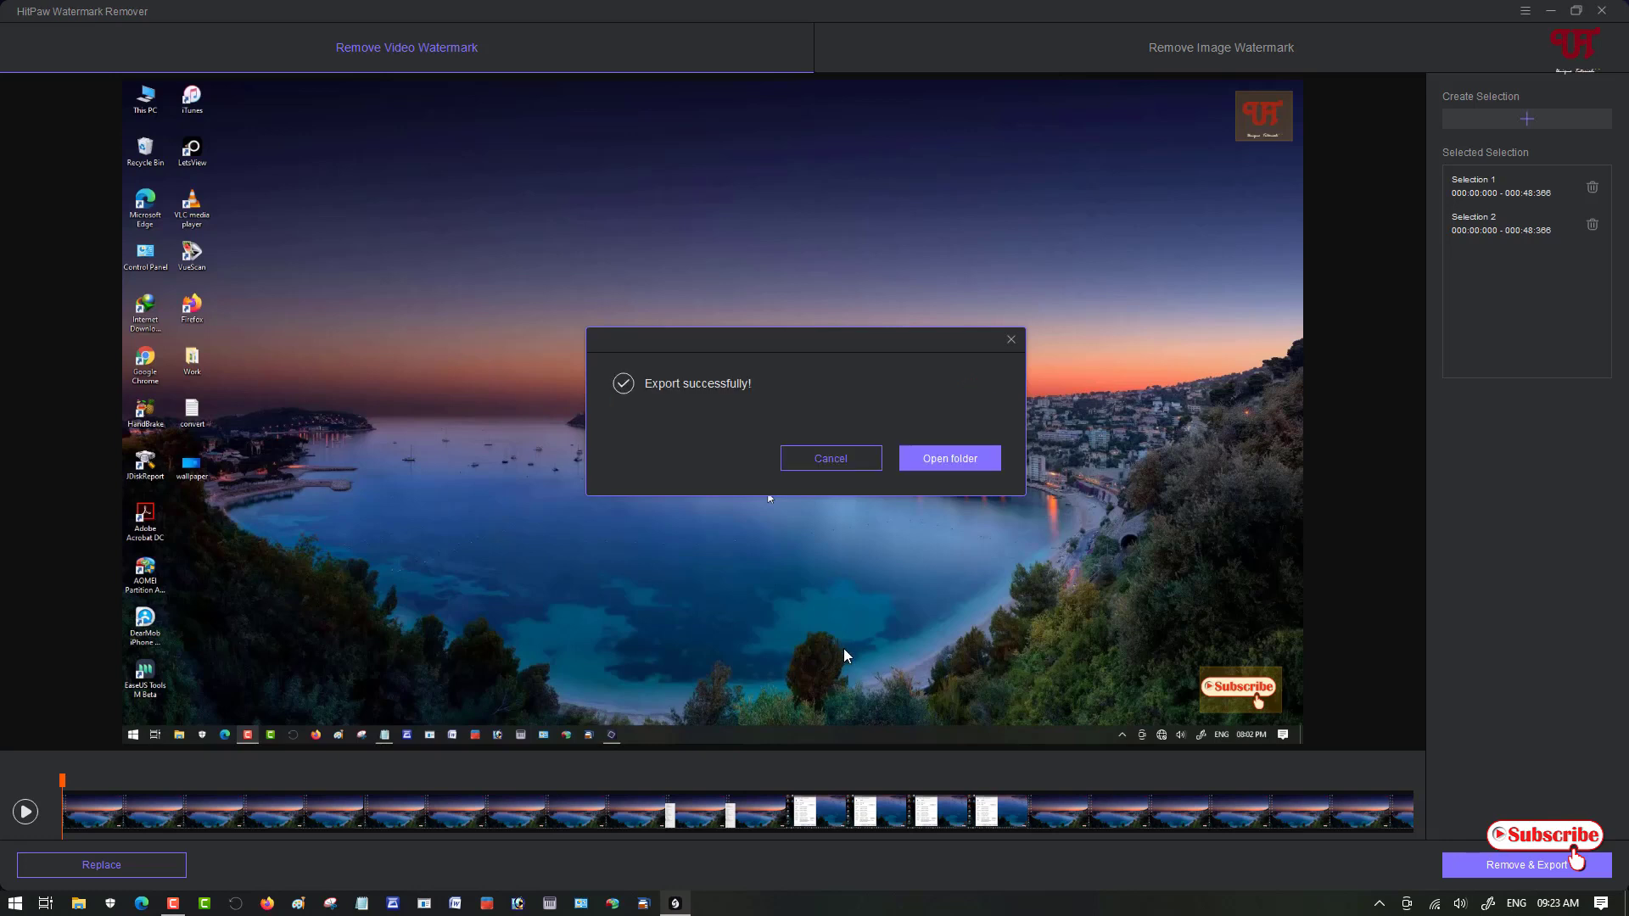
click(966, 460)
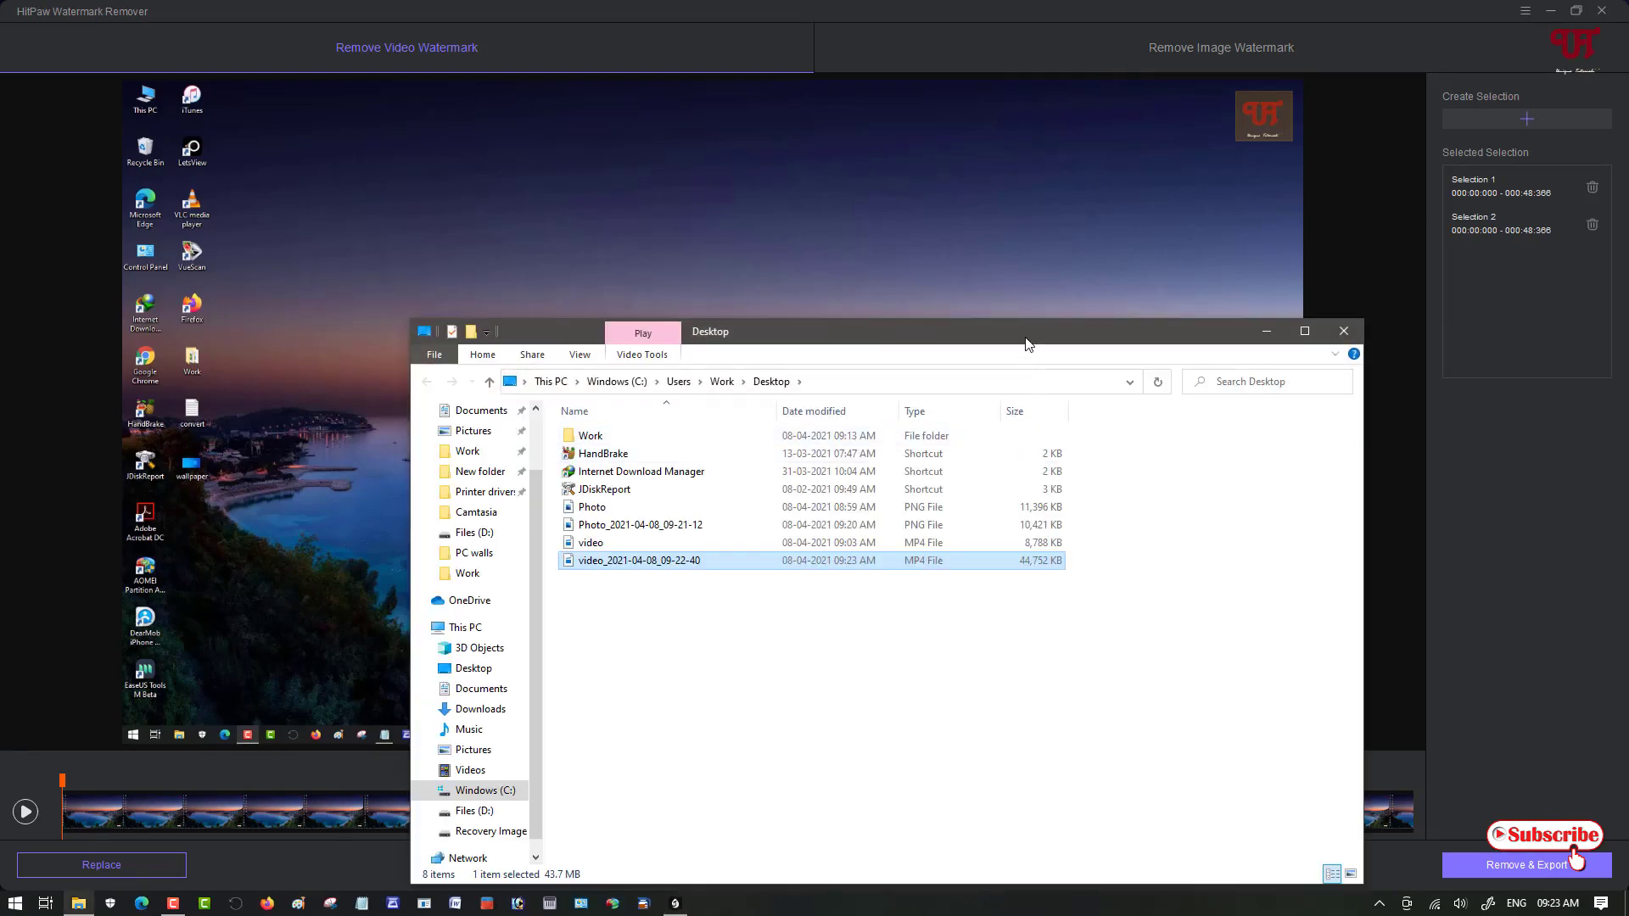
double_click(691, 559)
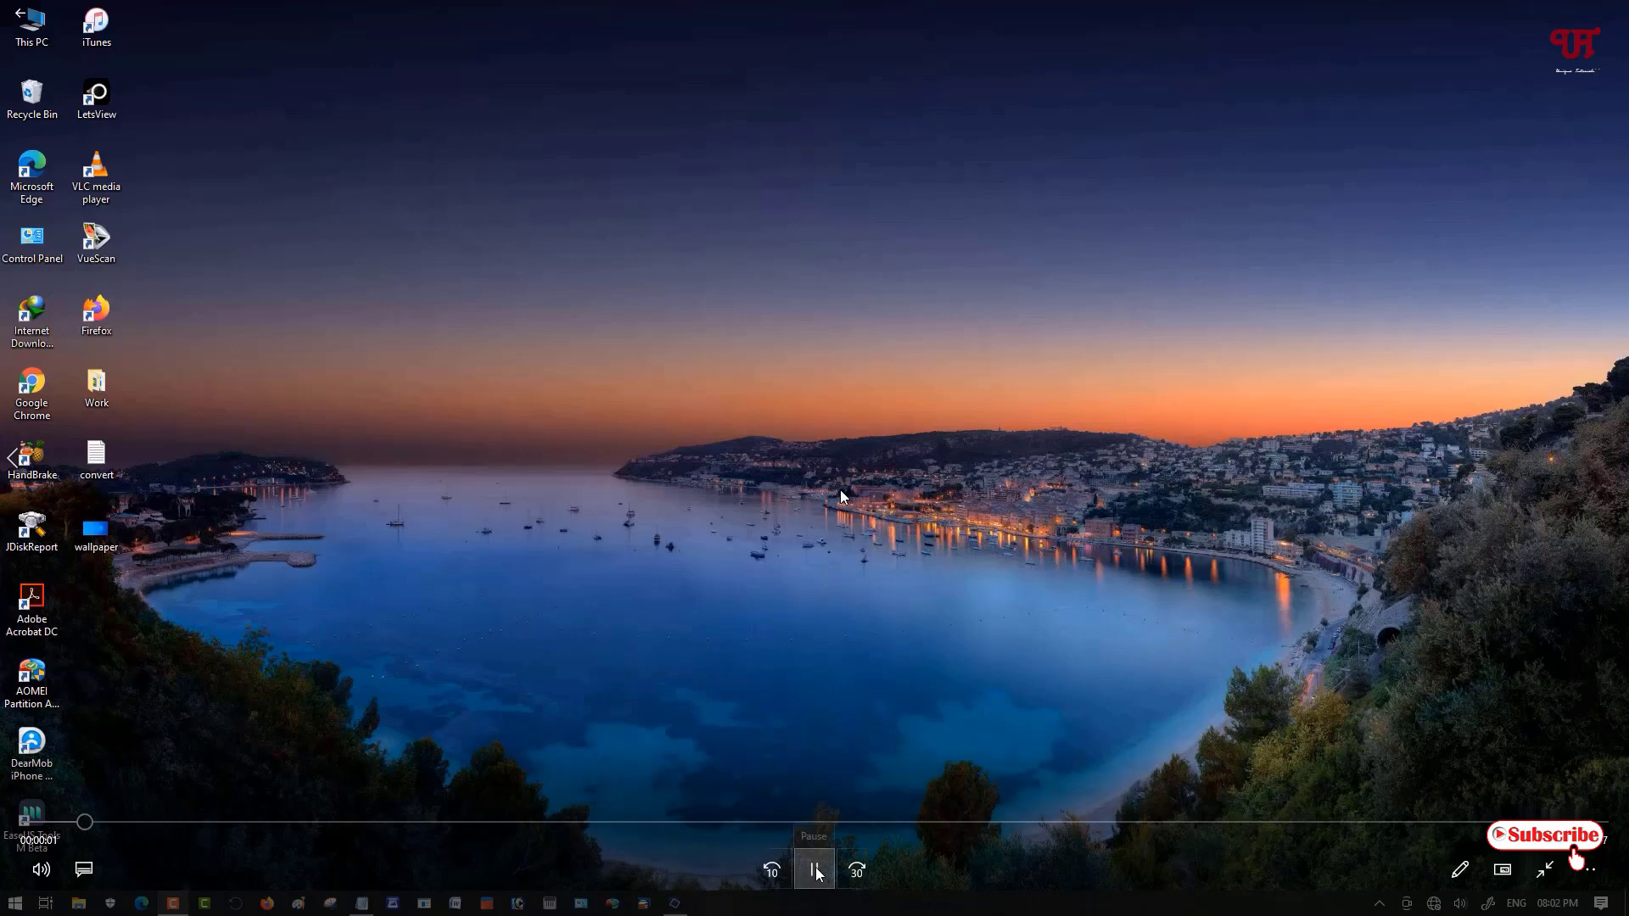
- Pause the exported video, leave full screen, and close Movies & TV
click(814, 871)
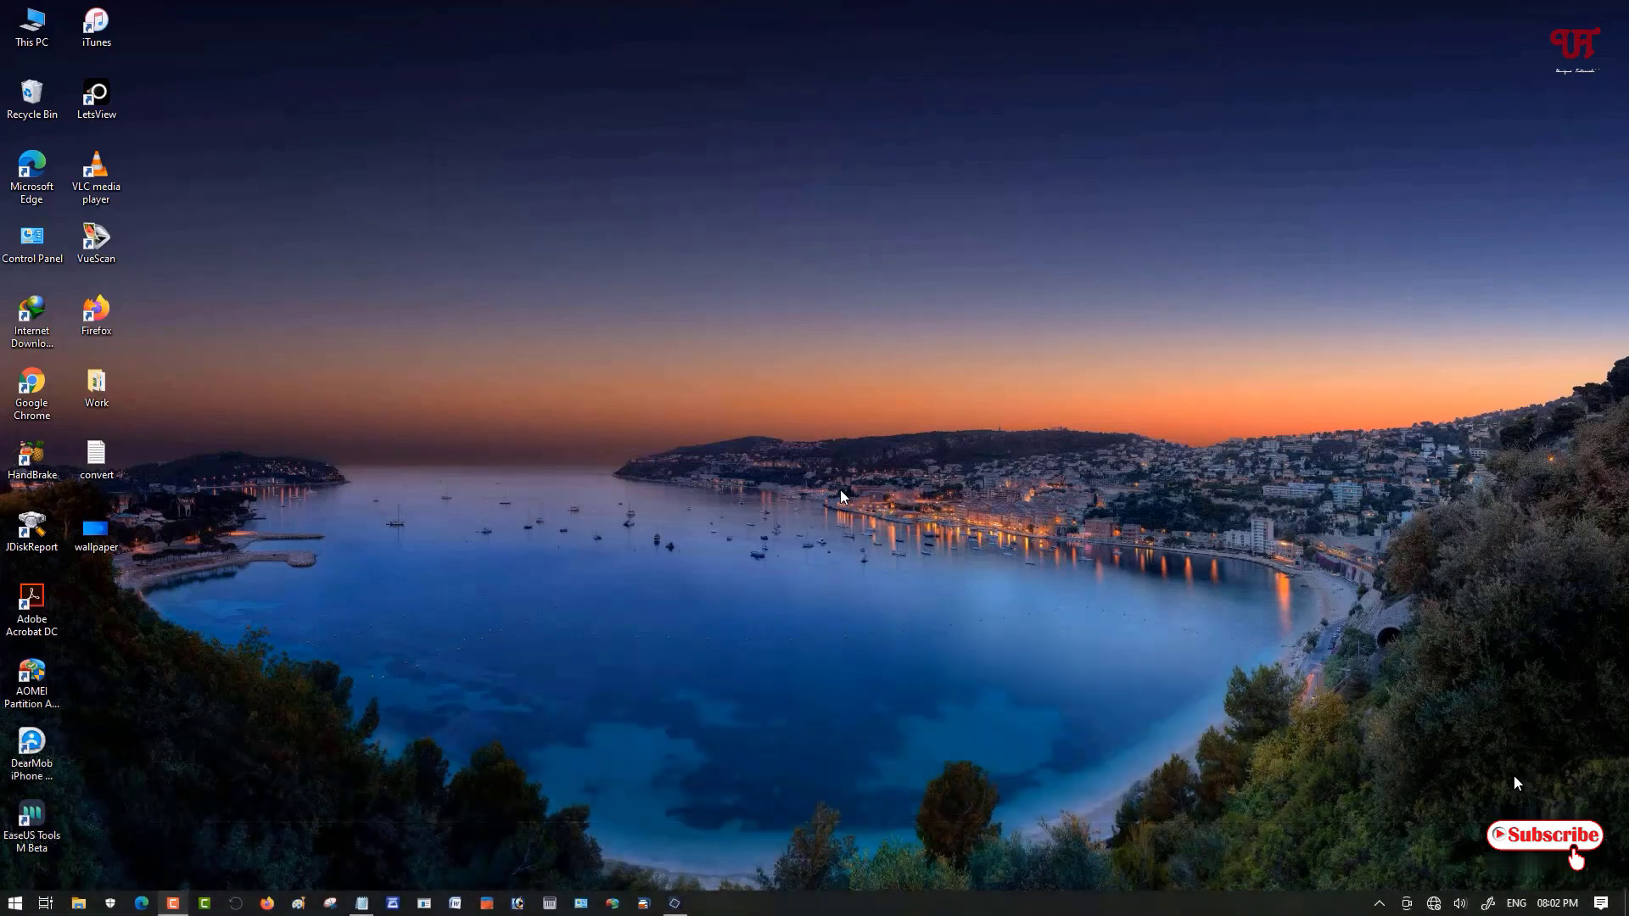
key(Escape)
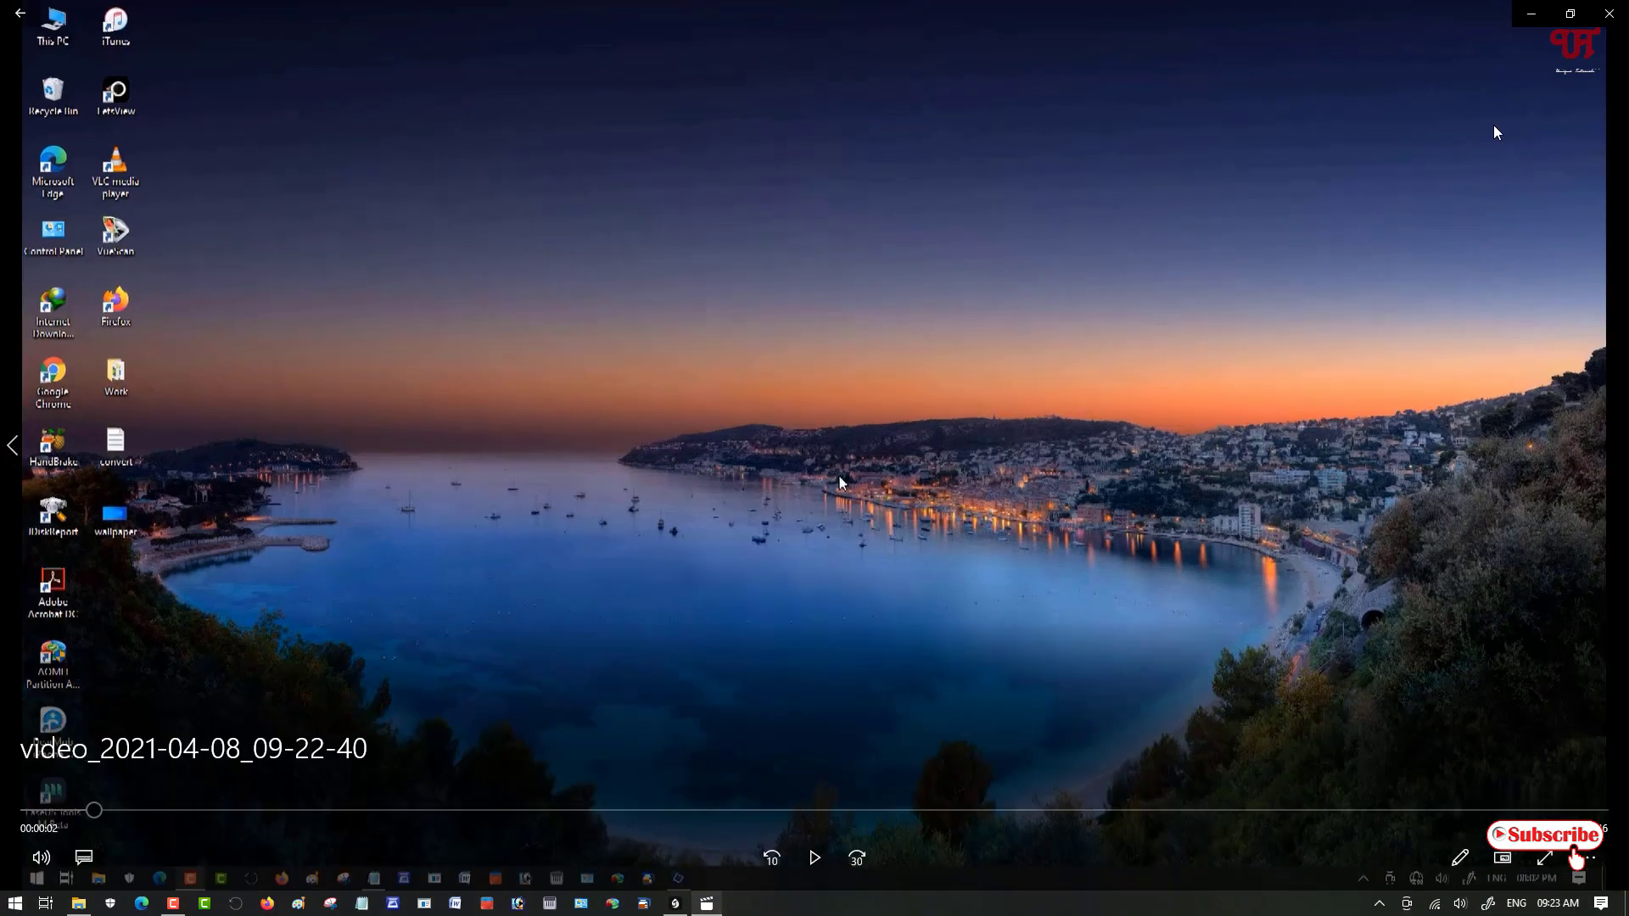
click(1620, 9)
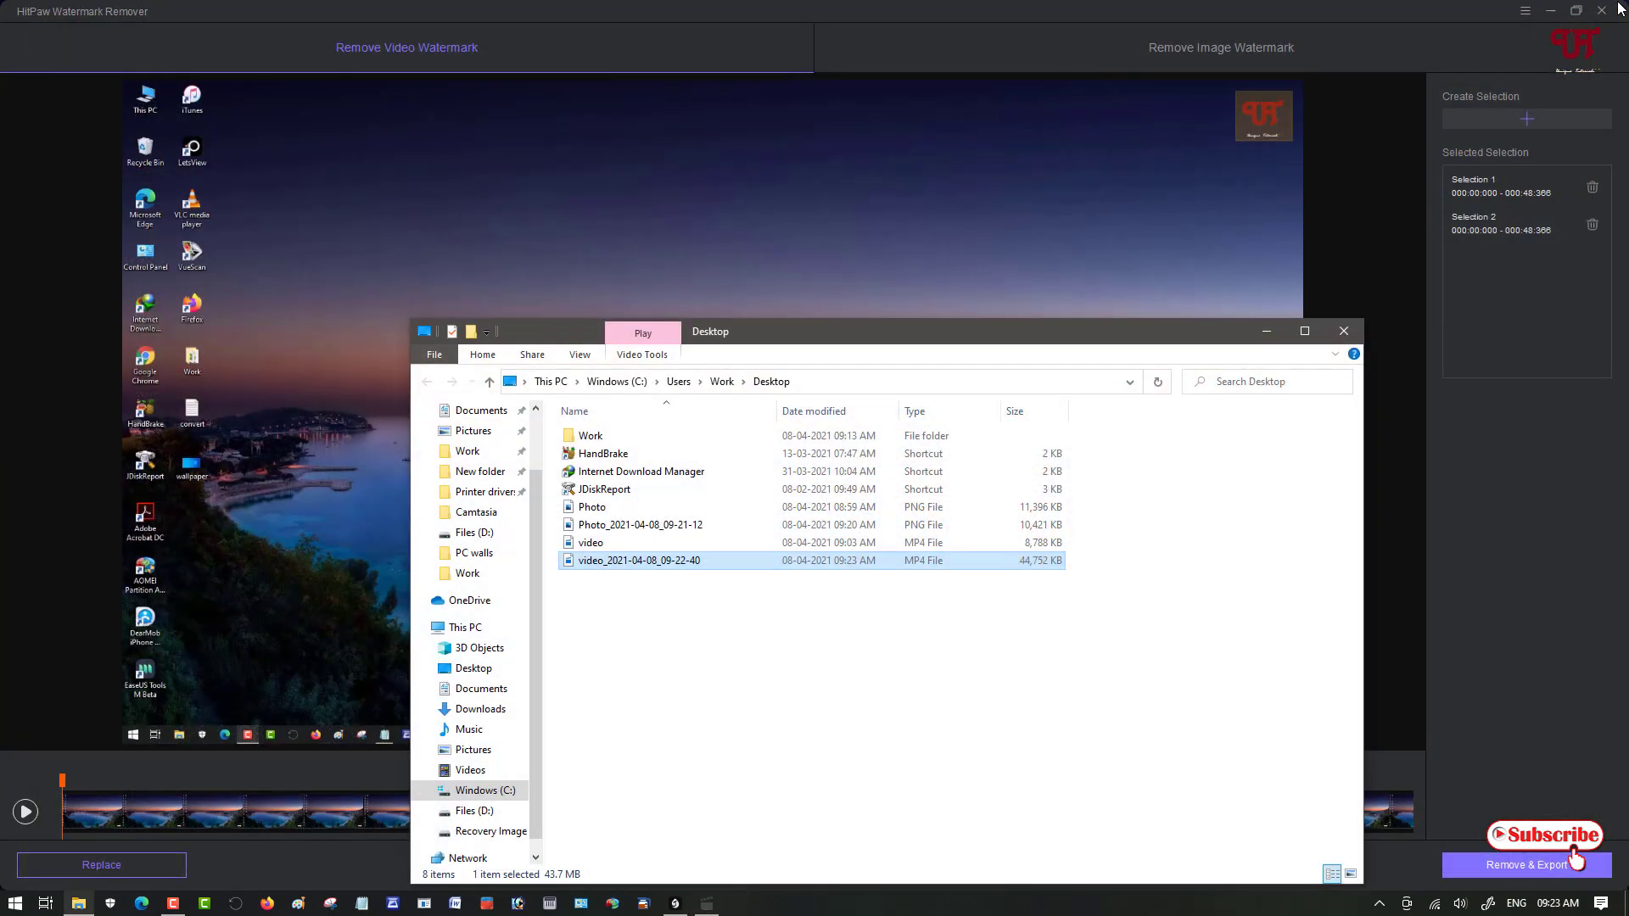
- Close the Desktop folder window and un-maximize HitPaw Watermark Remover
click(1343, 332)
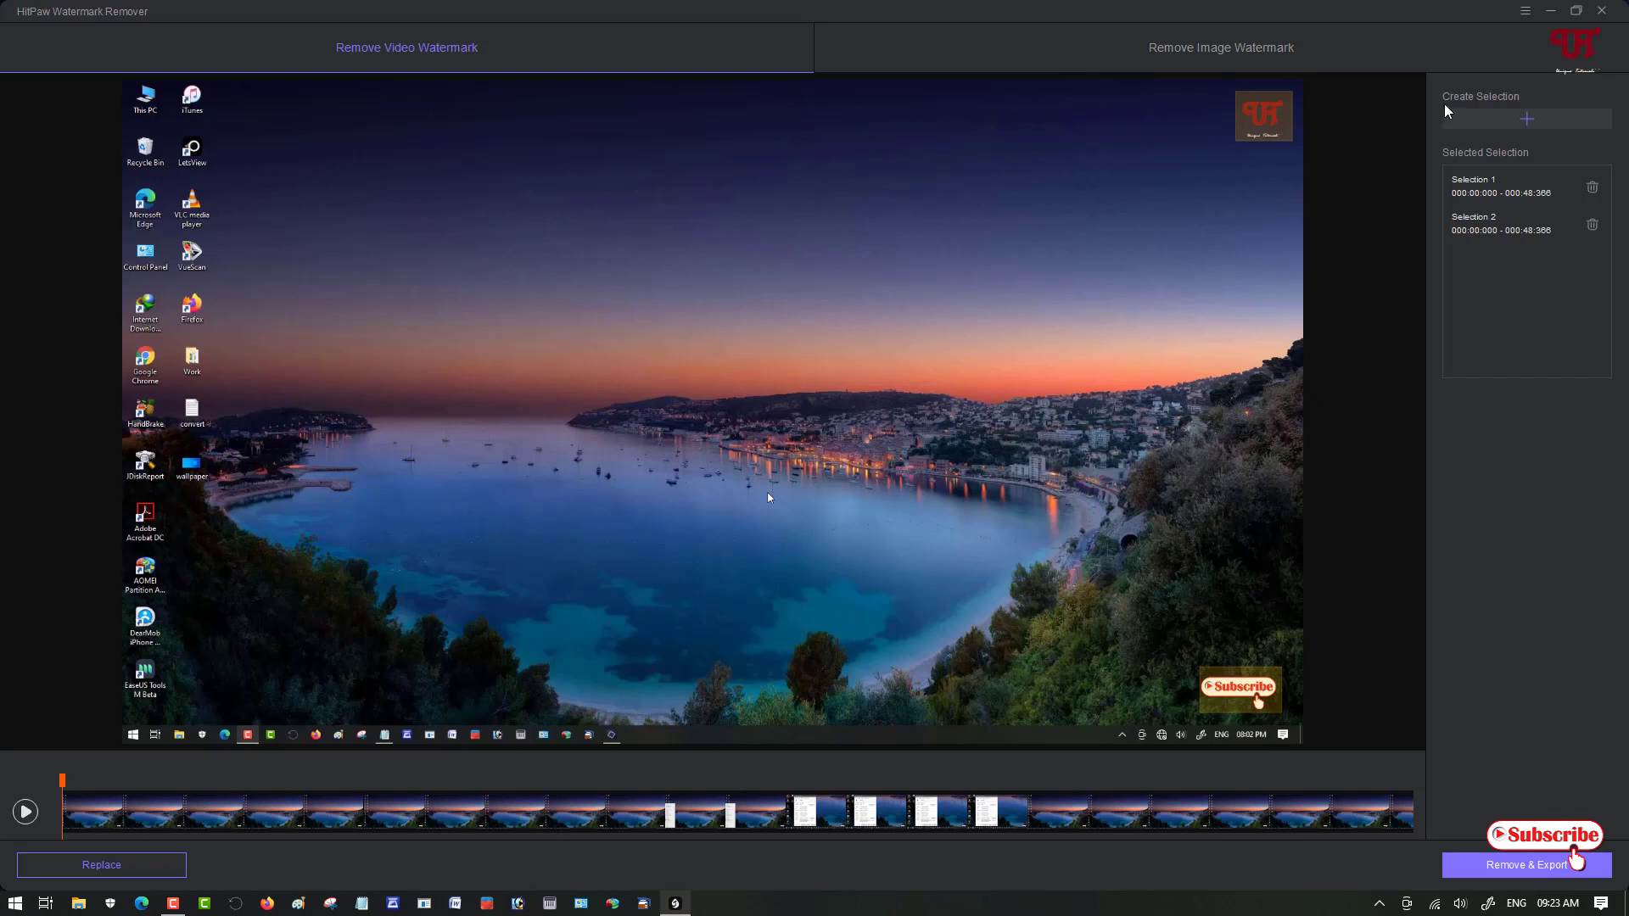
click(1575, 10)
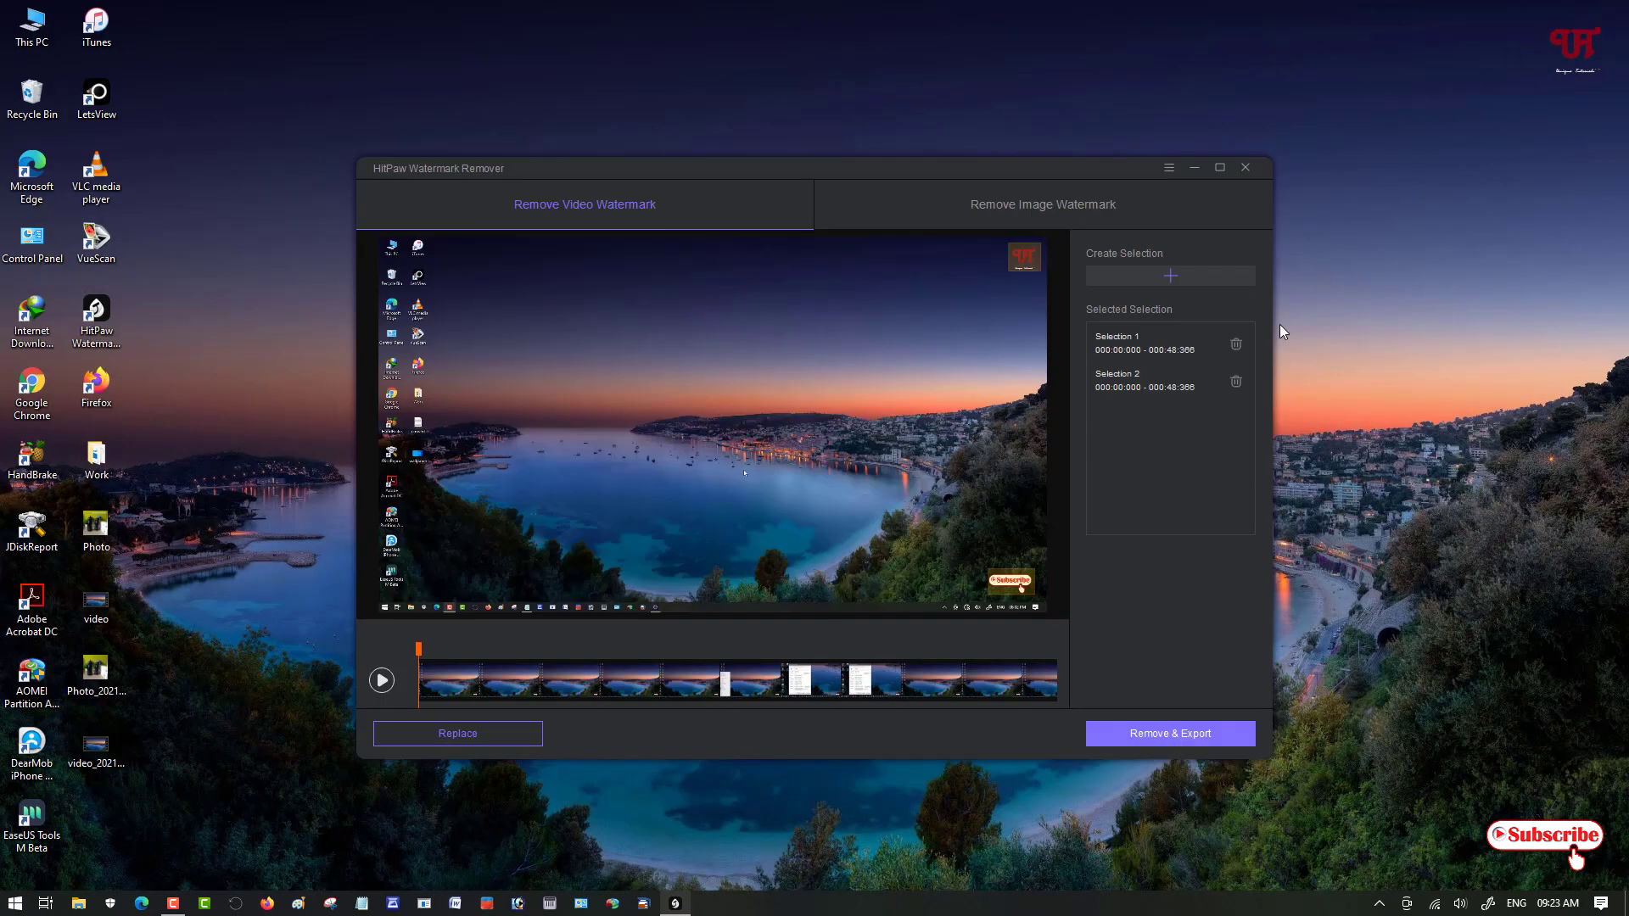